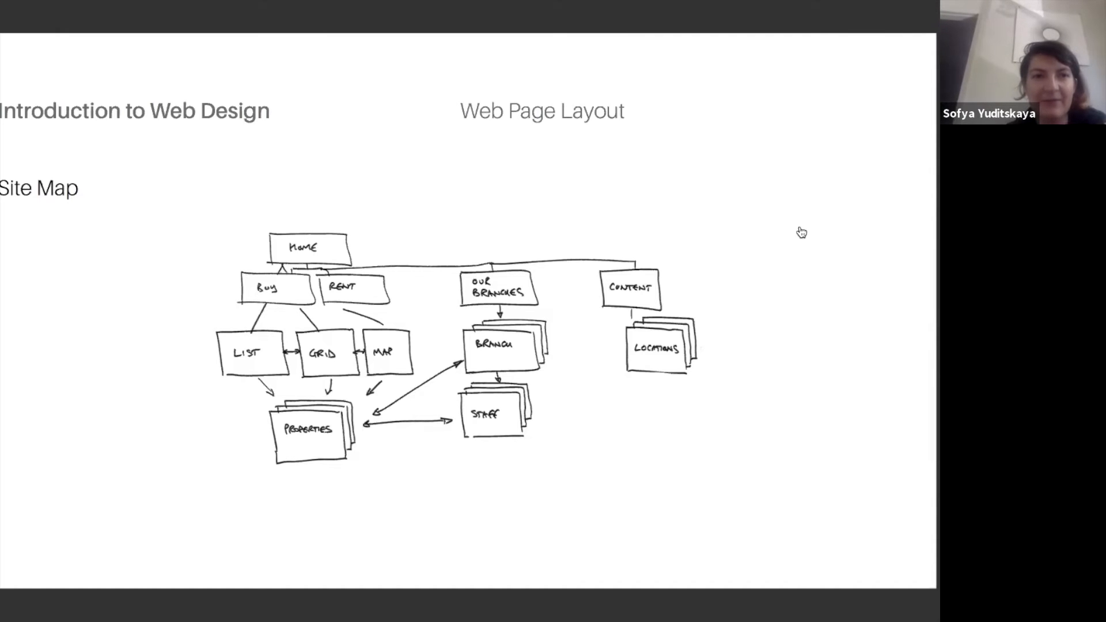
# - Switch to Firefox and look through the class site's header menu, Resources section and Assignments section
pyautogui.press('super+Tab')
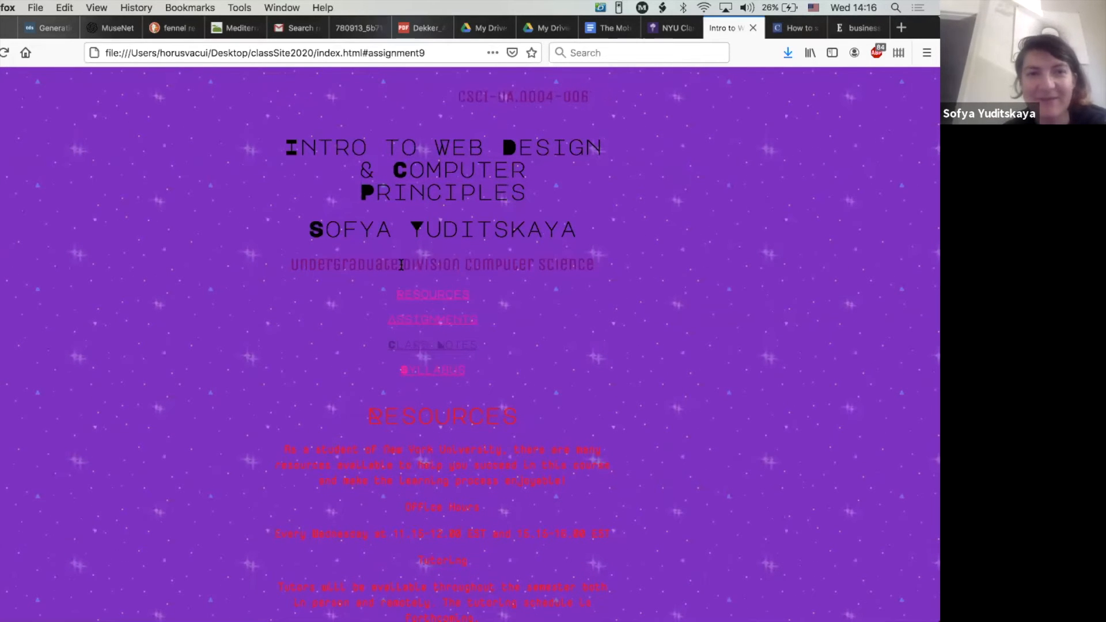
pyautogui.scroll(-3, 534, 400)
pyautogui.scroll(3, 535, 405)
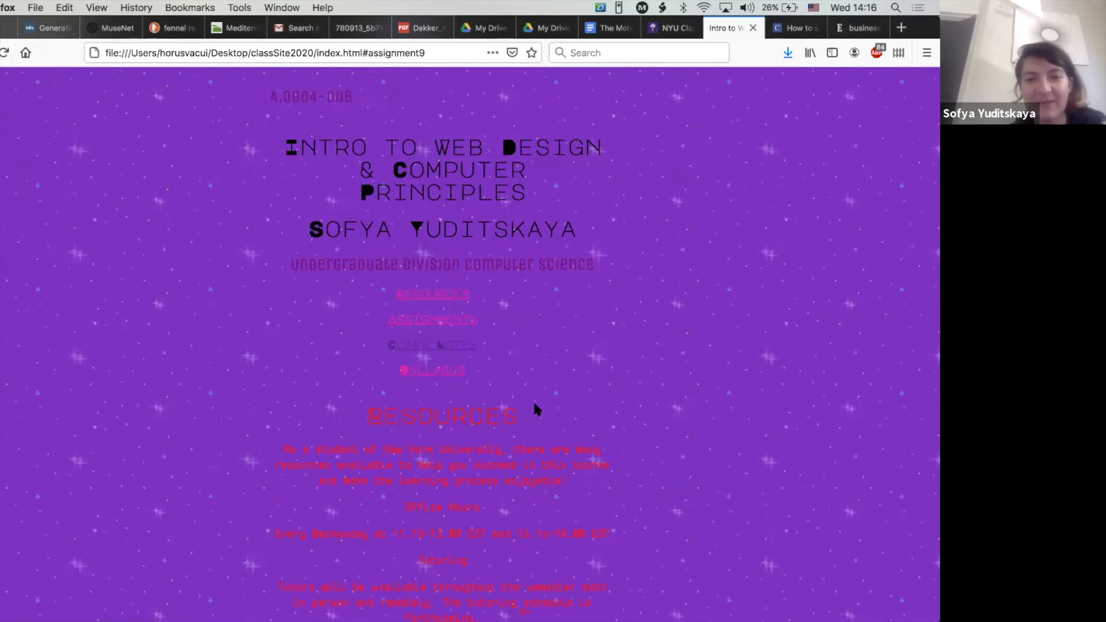
pyautogui.scroll(-3, 534, 405)
pyautogui.scroll(-20, 534, 400)
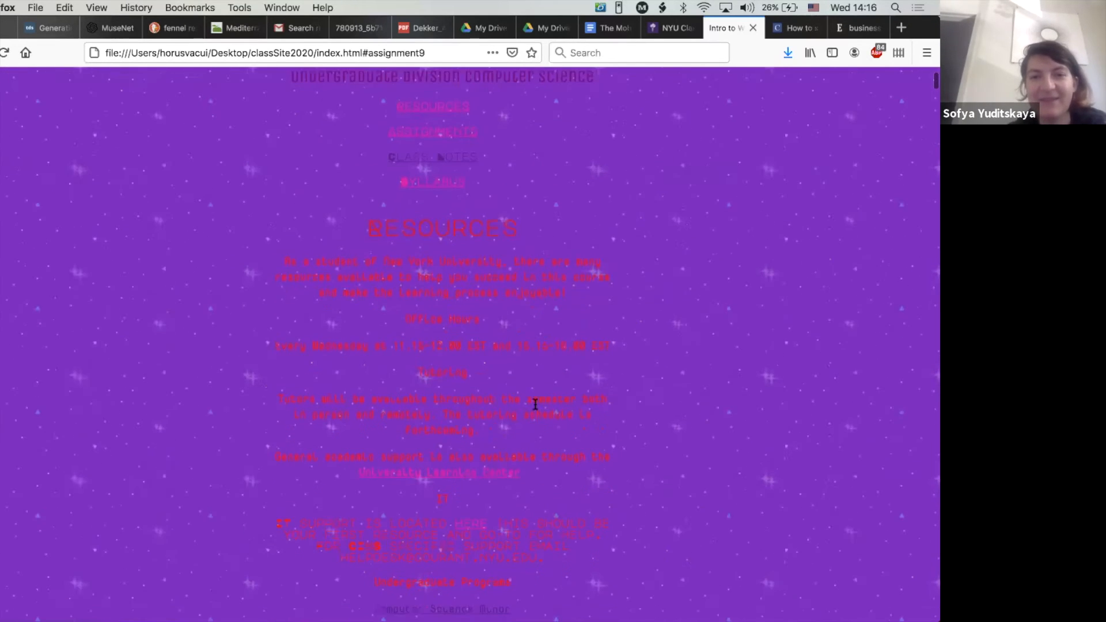
pyautogui.scroll(-5, 535, 404)
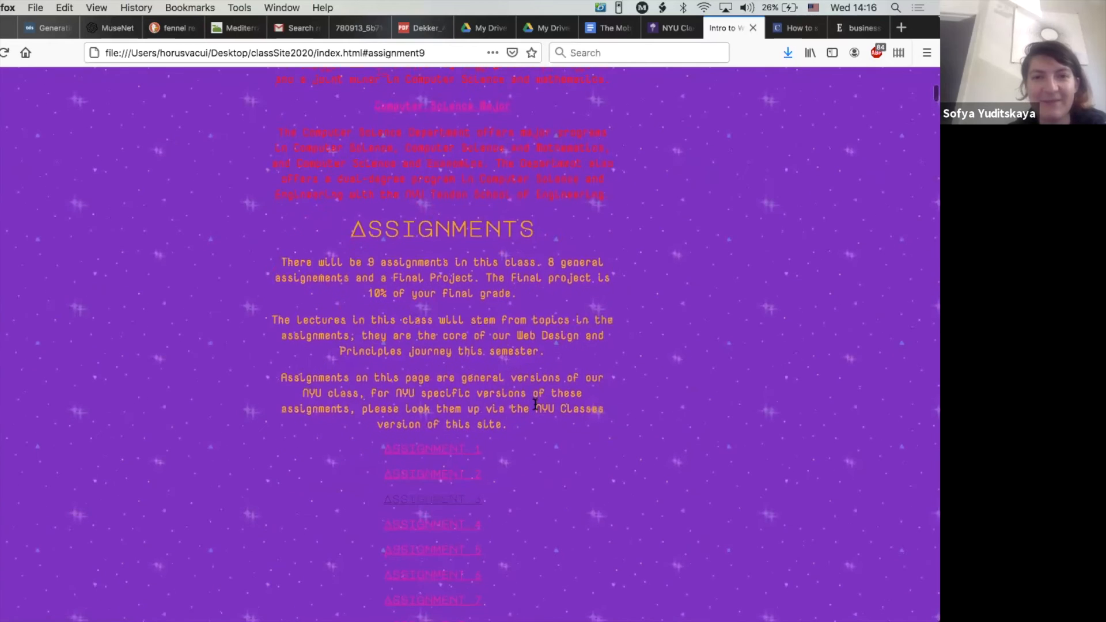
pyautogui.scroll(20, 535, 404)
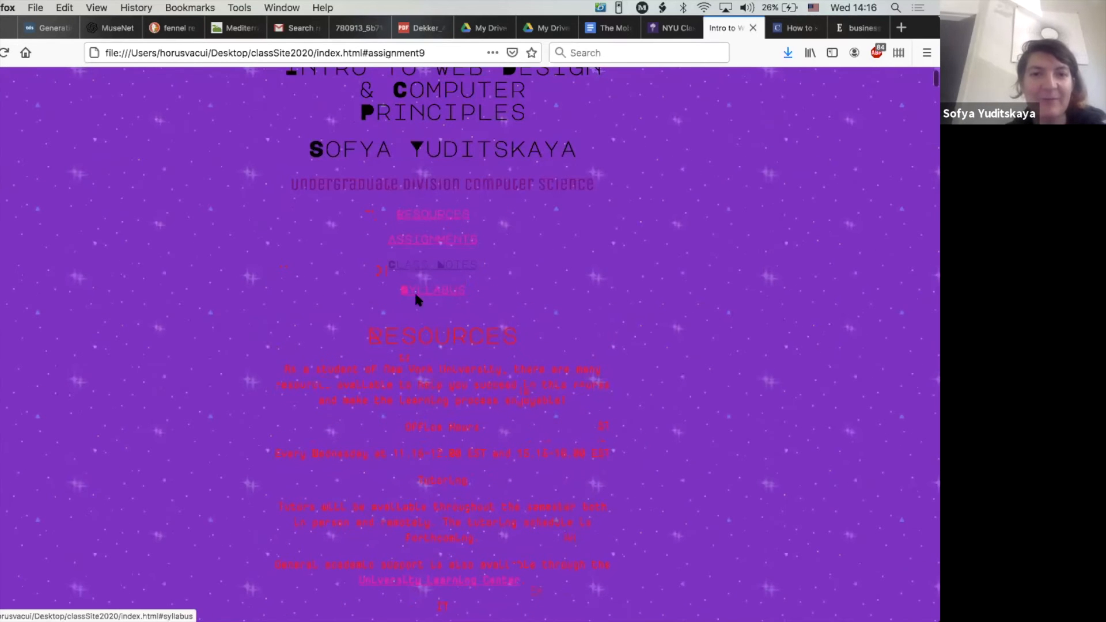
# - Go to the class site's Syllabus section, read through it, and return to the start of the page
pyautogui.click(416, 290)
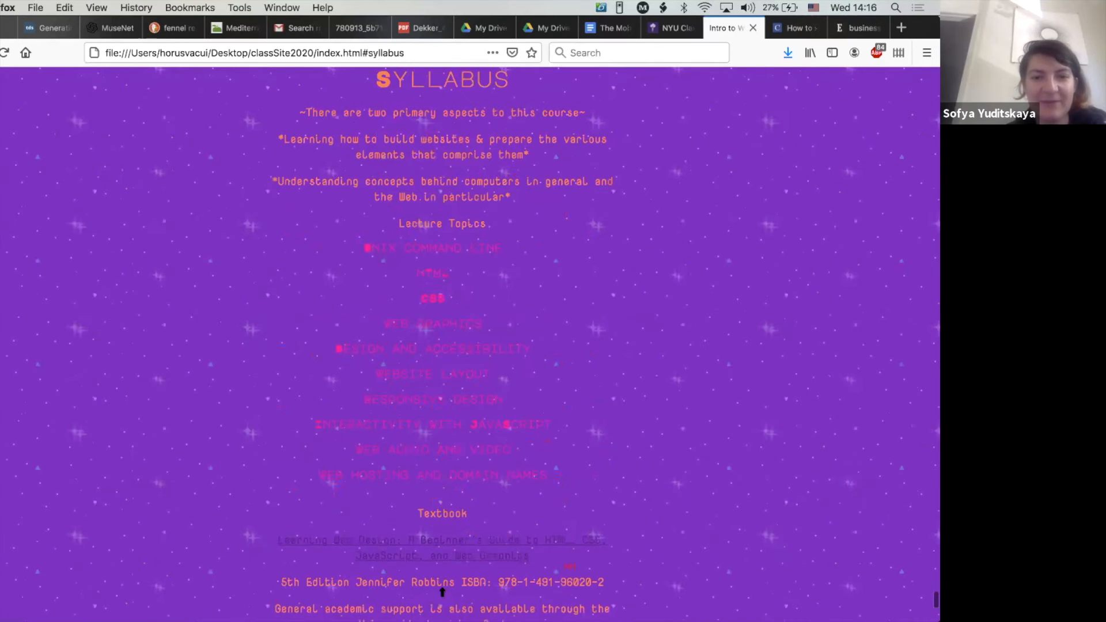
pyautogui.scroll(-5, 422, 539)
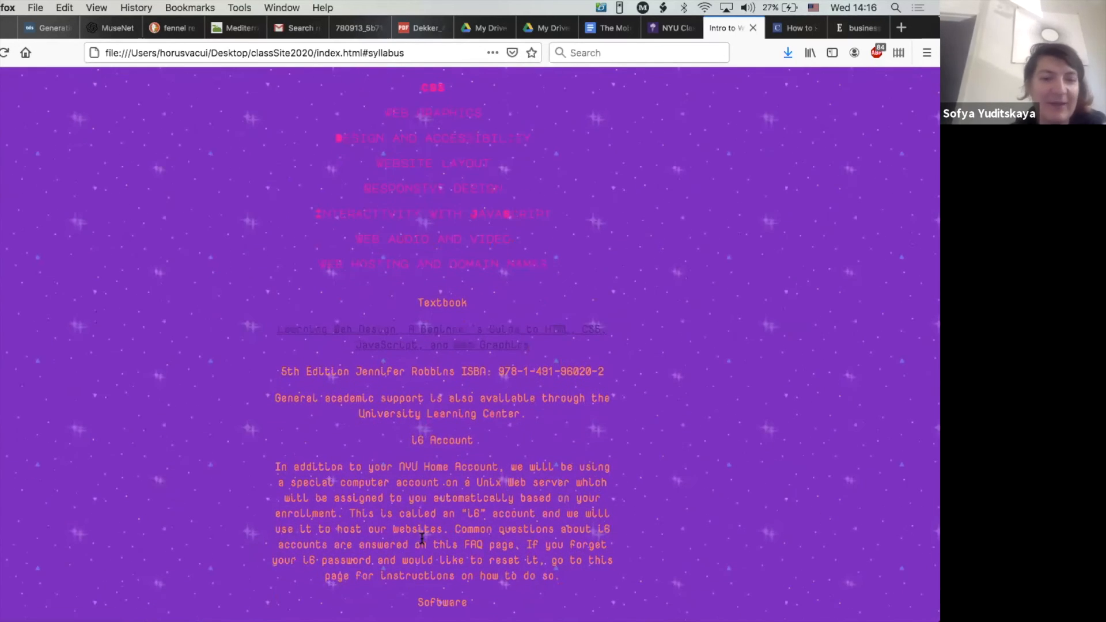
pyautogui.scroll(-6, 422, 538)
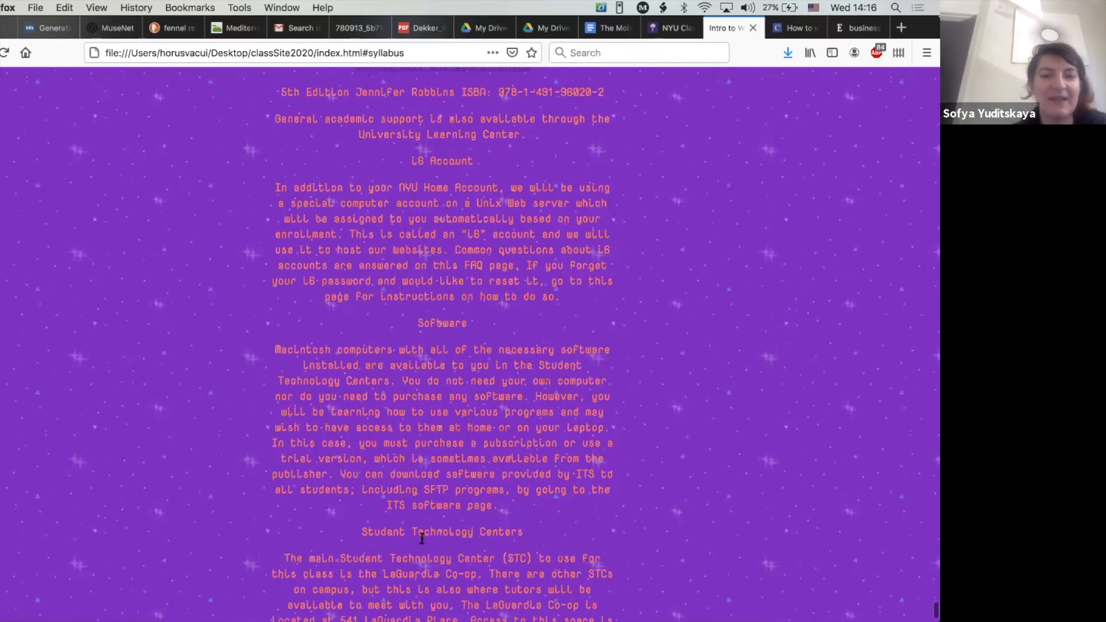
pyautogui.scroll(-2, 420, 533)
pyautogui.scroll(15, 420, 533)
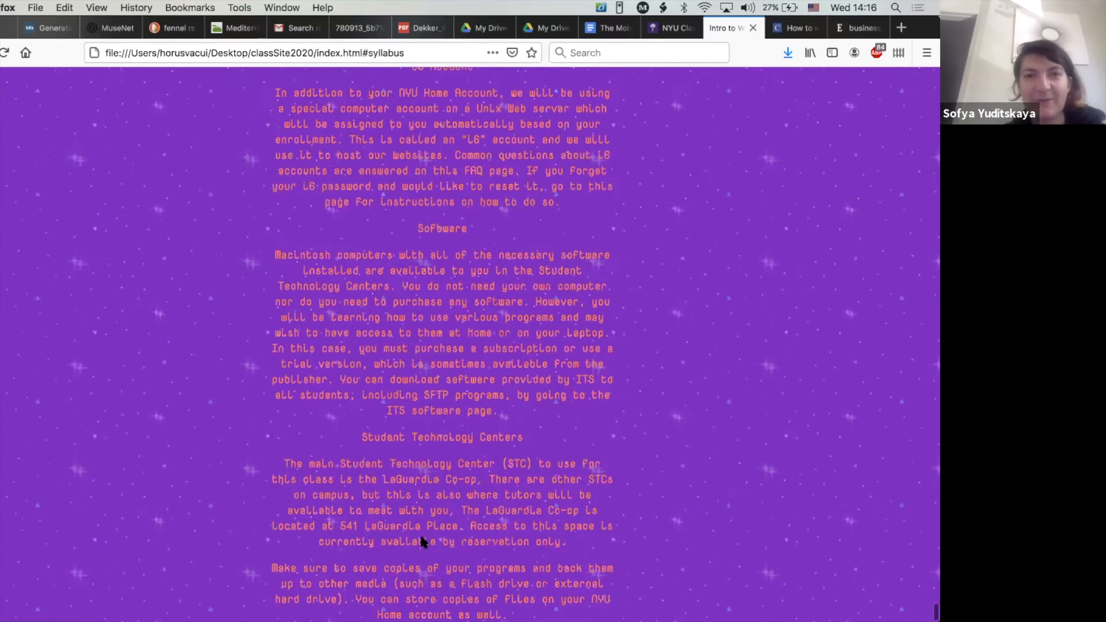
pyautogui.scroll(20, 407, 182)
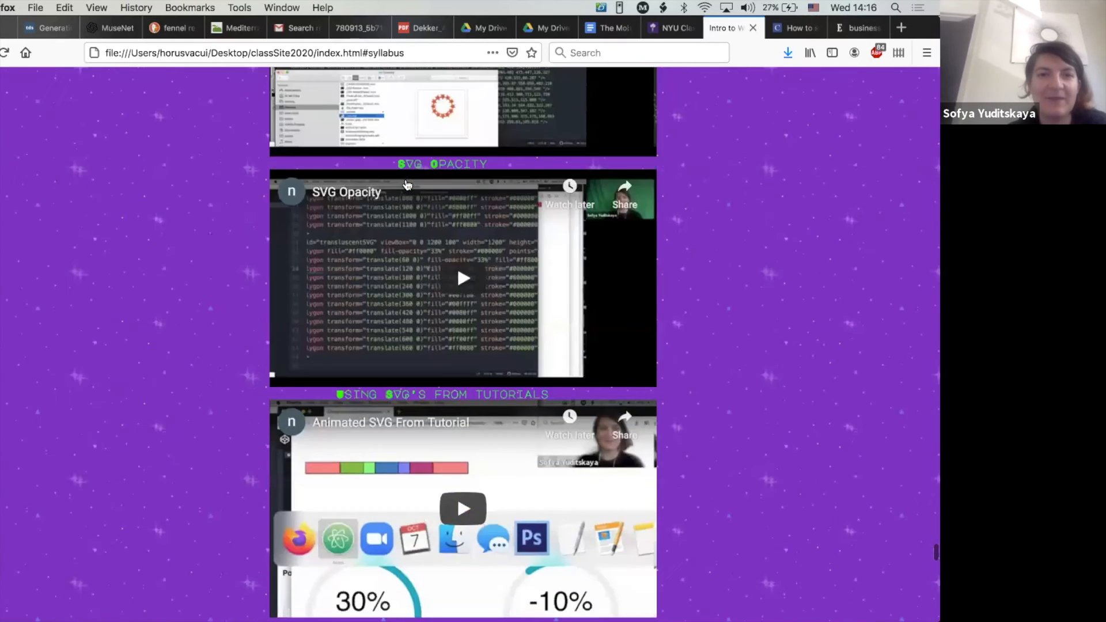
pyautogui.scroll(20, 408, 184)
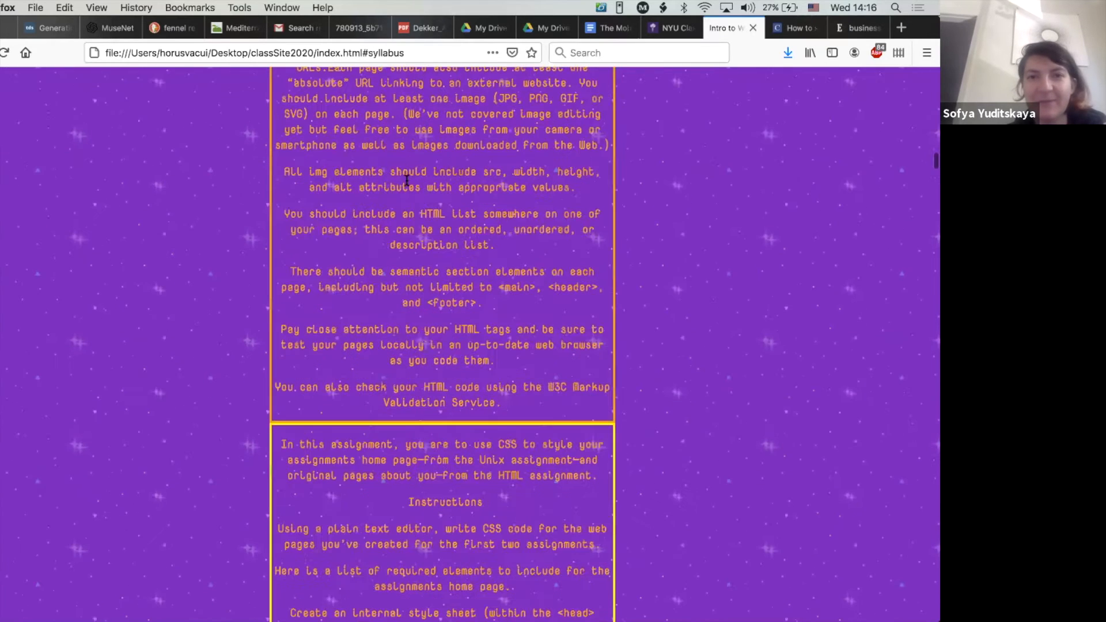
pyautogui.scroll(10, 407, 180)
pyautogui.scroll(-3, 405, 177)
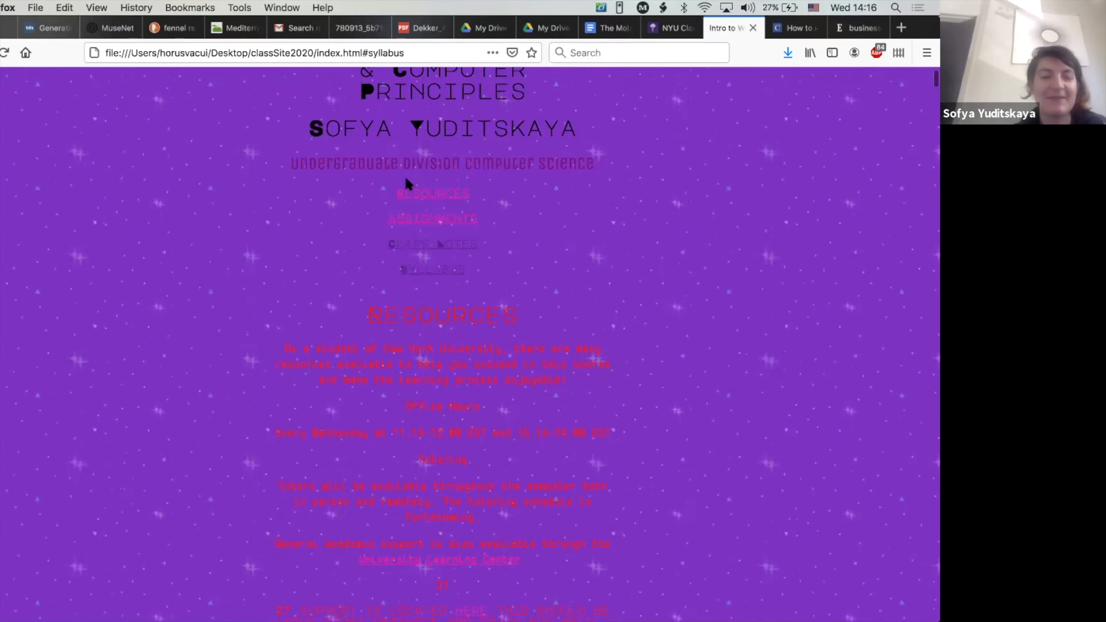
pyautogui.scroll(4, 404, 175)
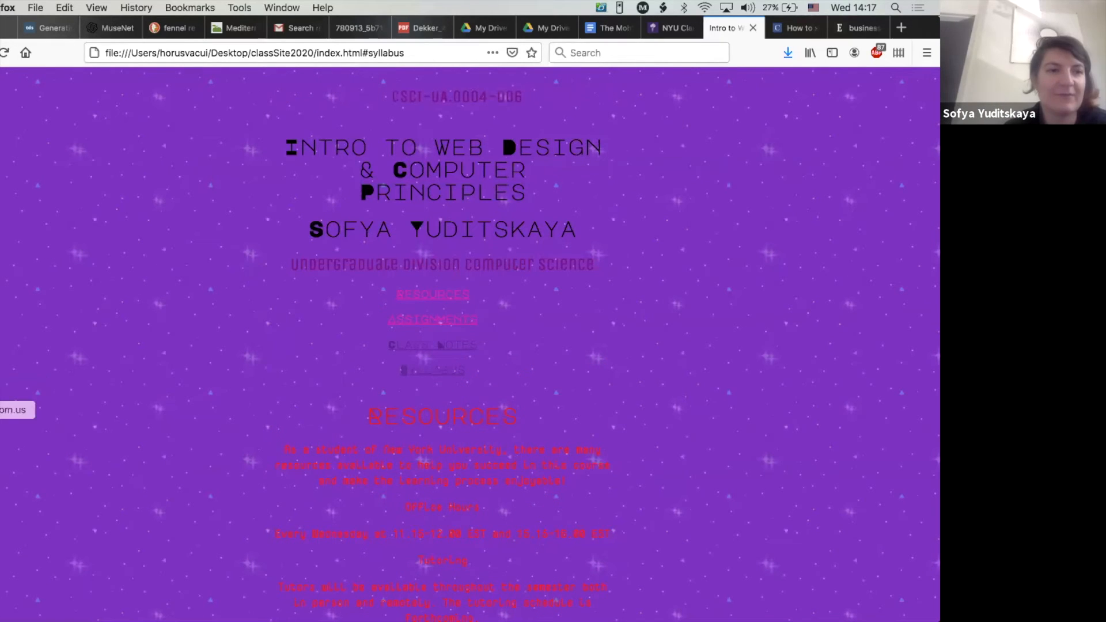
# - Switch to Adobe Illustrator CS6 and create a new Letter-size document, 11 in wide by 8.5 in high
pyautogui.press('super+space')
pyautogui.write('illu')
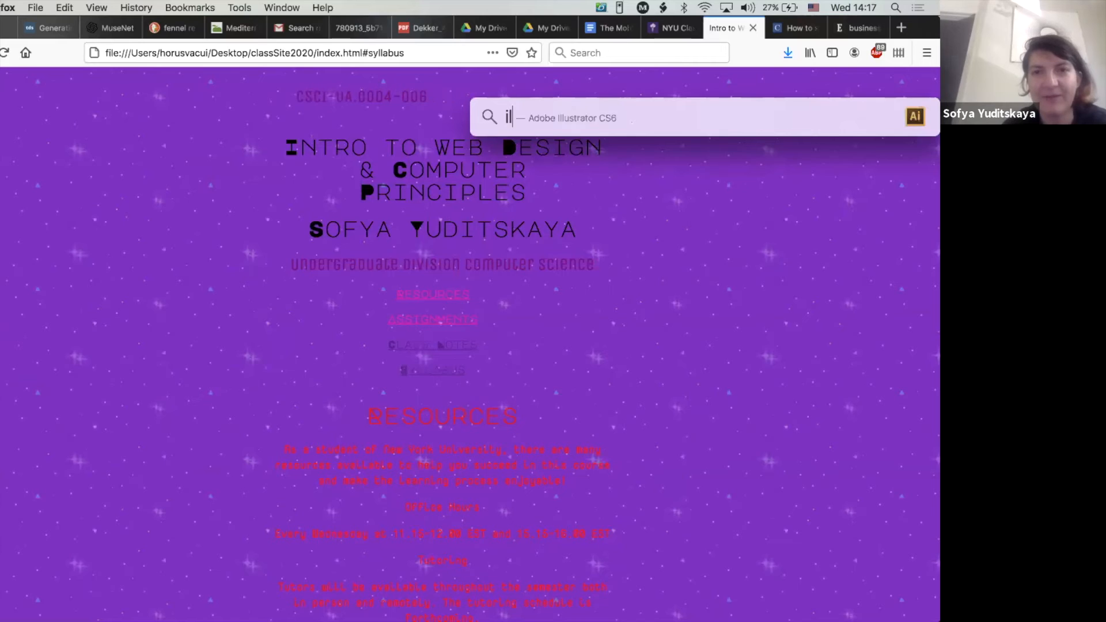
pyautogui.press('Return')
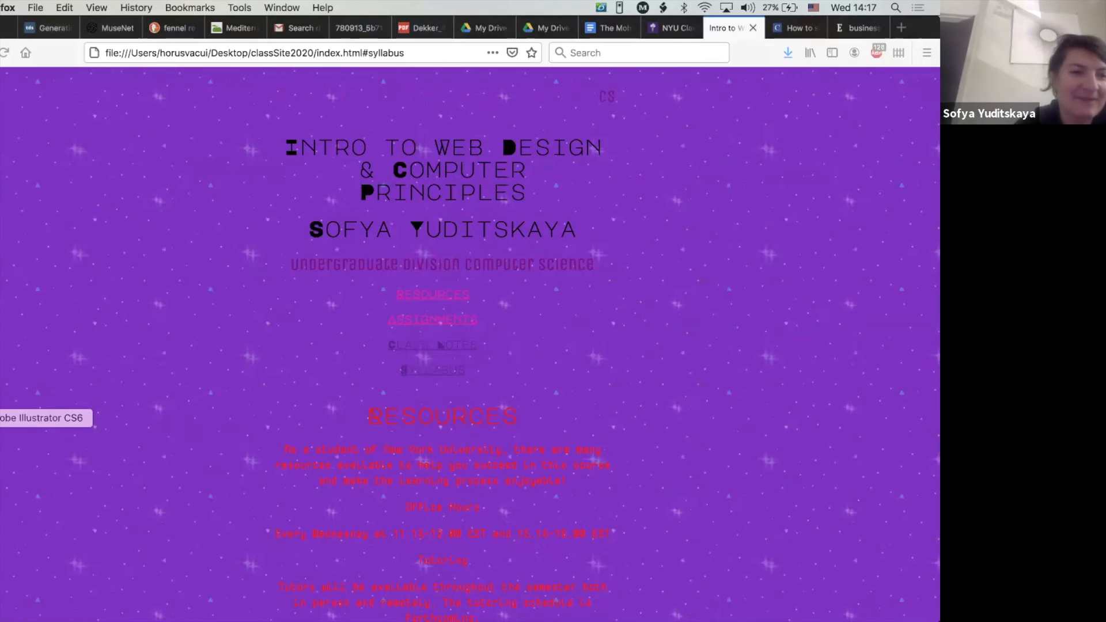
pyautogui.click(1, 419)
pyautogui.press('super+n')
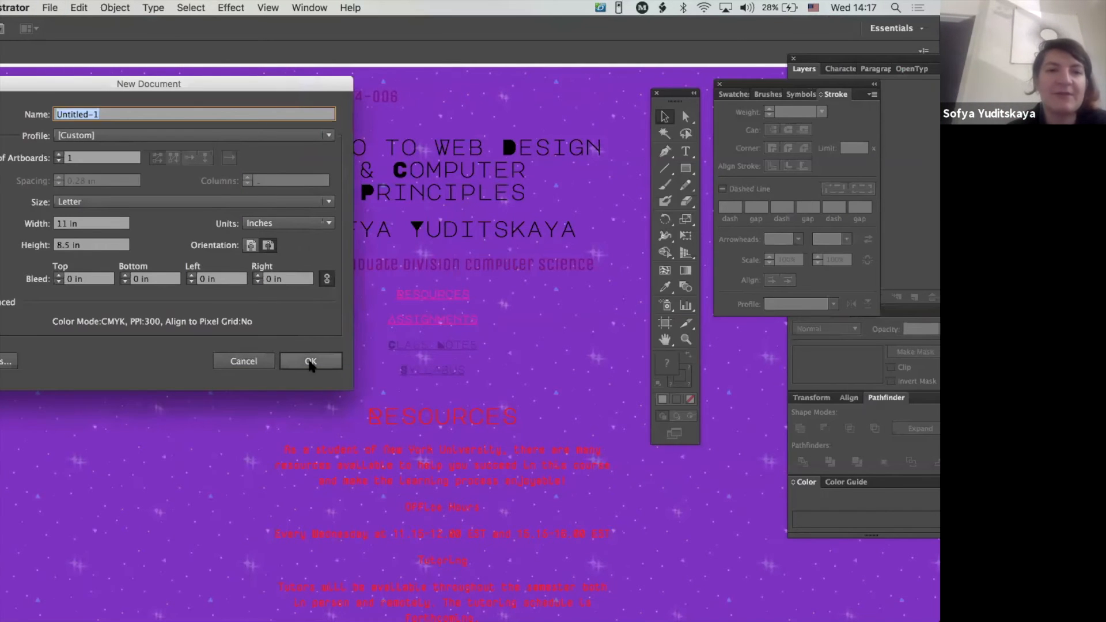
pyautogui.click(311, 362)
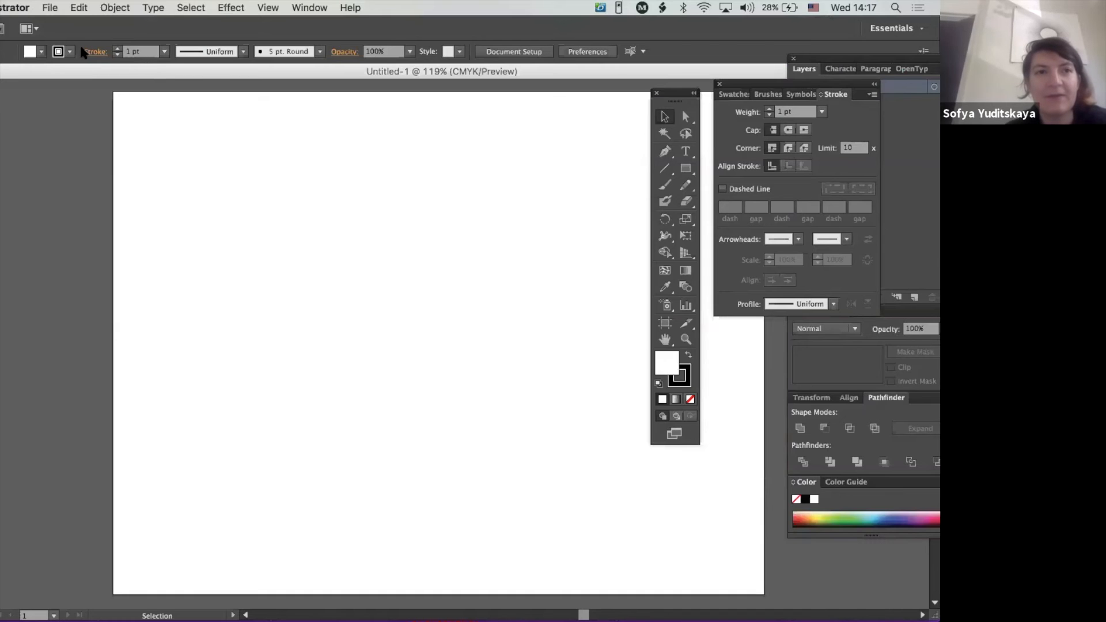
# - Add the text "Title Information" near the artboard's upper edge and frame it with a black-outlined rectangle
pyautogui.click(685, 164)
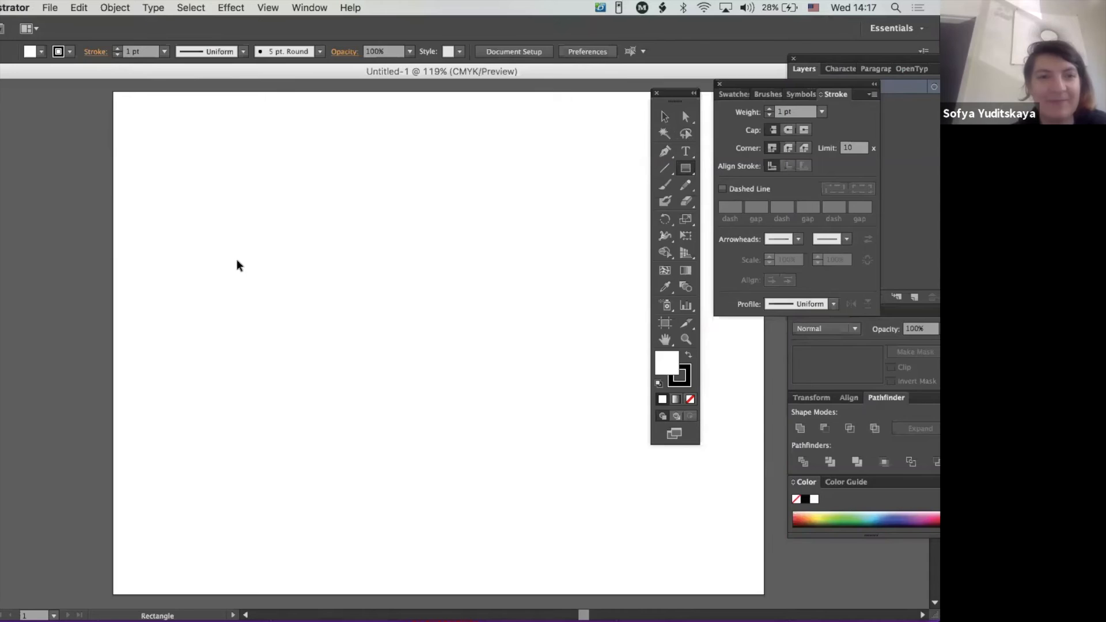
pyautogui.press('super+Tab')
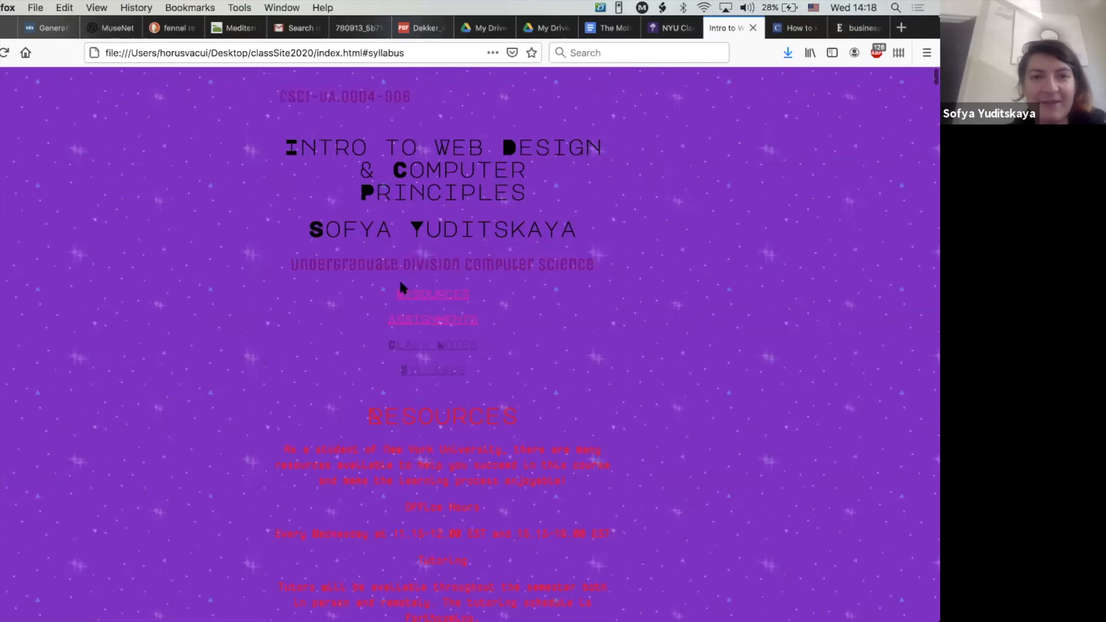
pyautogui.press('super+Tab')
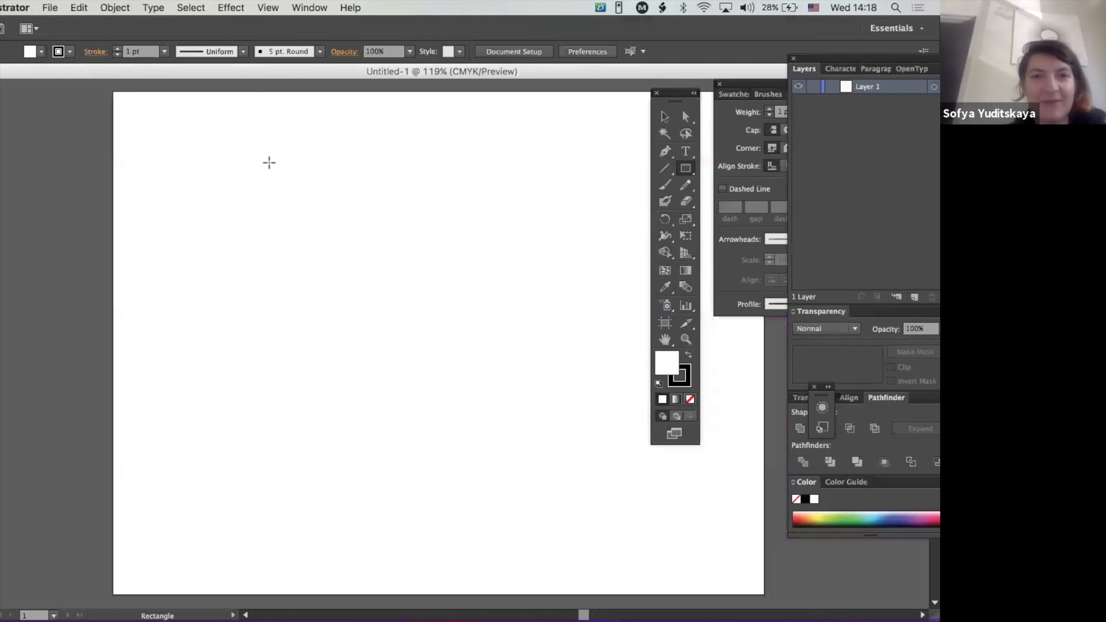
pyautogui.click(686, 151)
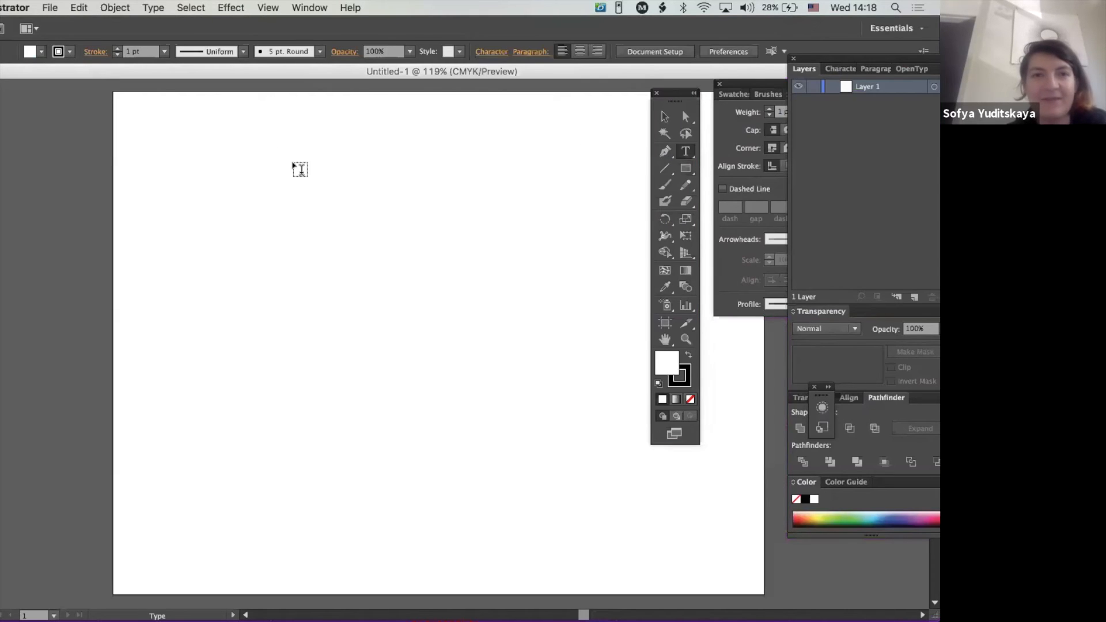
pyautogui.click(292, 161)
pyautogui.write('Title Information')
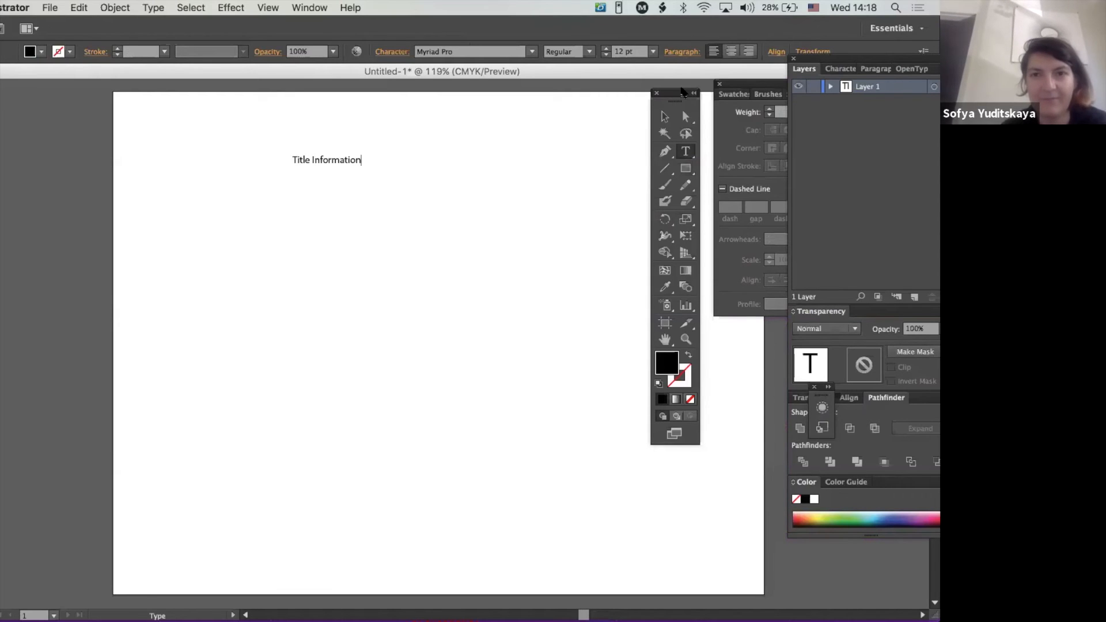
pyautogui.press('Escape')
# - Duplicate the "Title Information" box directly below the original and change the copy's text to "Menu"
pyautogui.moveTo(350, 165); pyautogui.dragTo(352, 196)
pyautogui.doubleClick(349, 191)
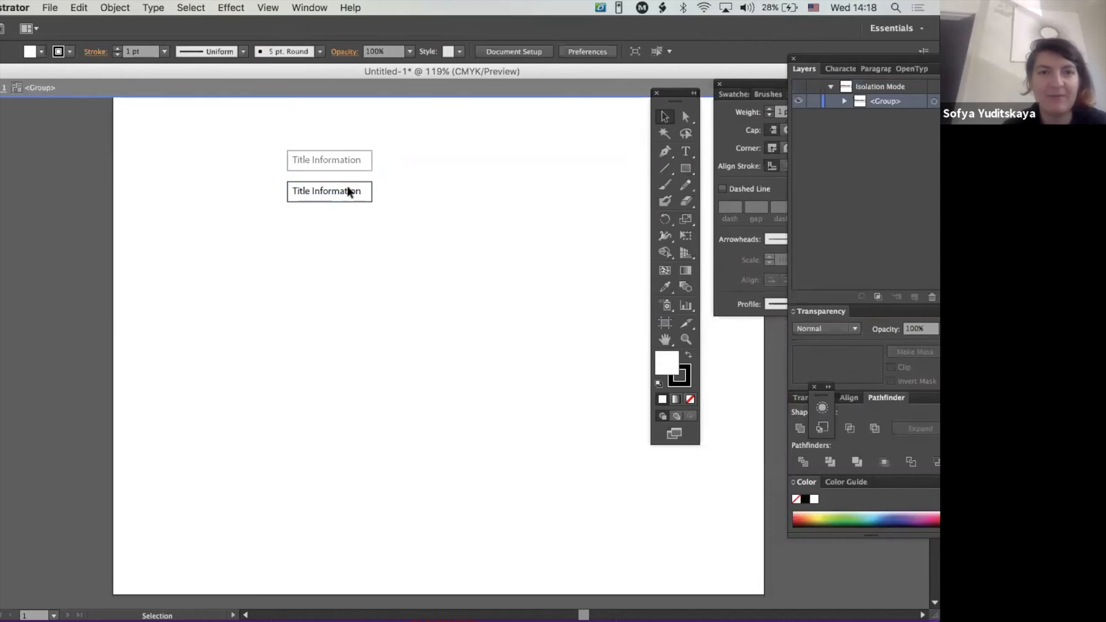
pyautogui.doubleClick(350, 191)
pyautogui.tripleClick(350, 191)
pyautogui.write('Menu')
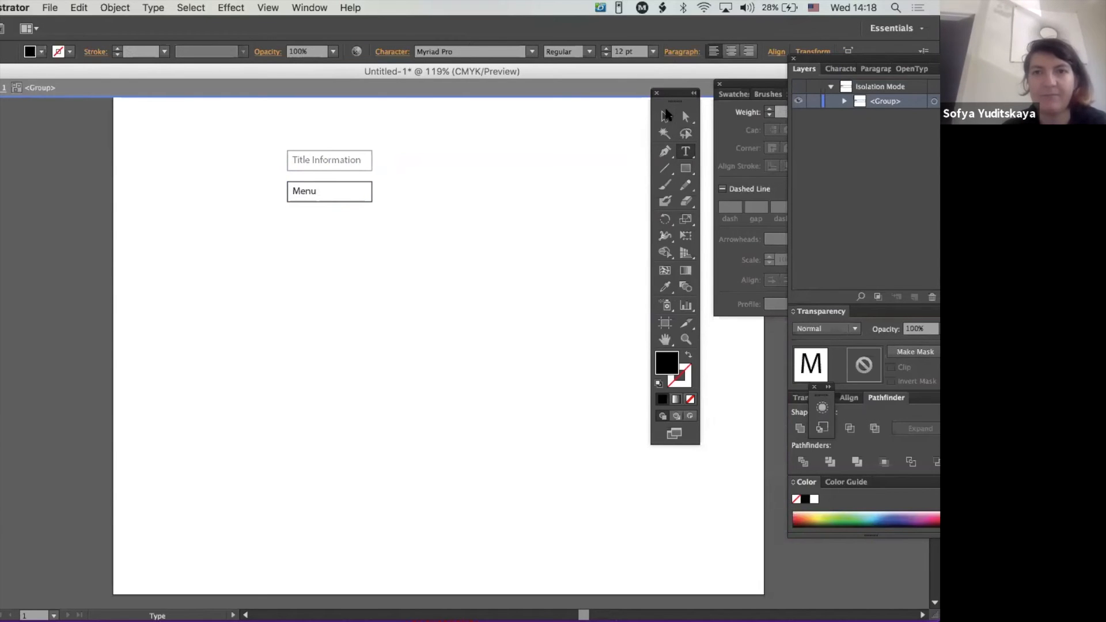
pyautogui.click(667, 115)
# - Switch to Firefox to review the class site's menu links and sections, and return to Illustrator
pyautogui.press('super+Tab')
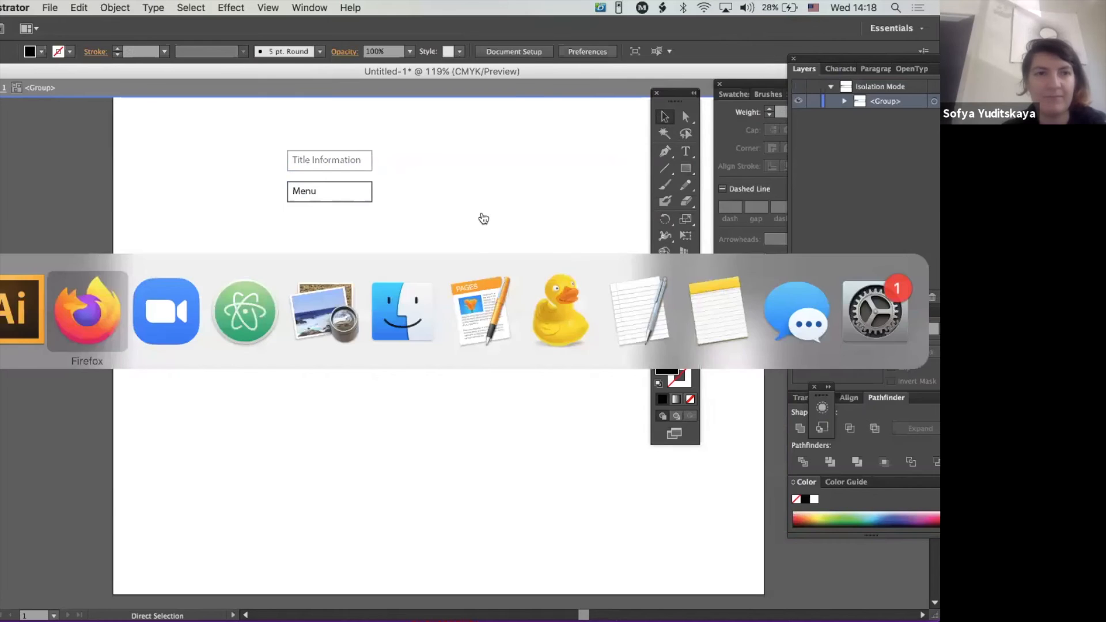
pyautogui.scroll(-3, 524, 426)
pyautogui.scroll(-2, 523, 422)
pyautogui.scroll(2, 523, 422)
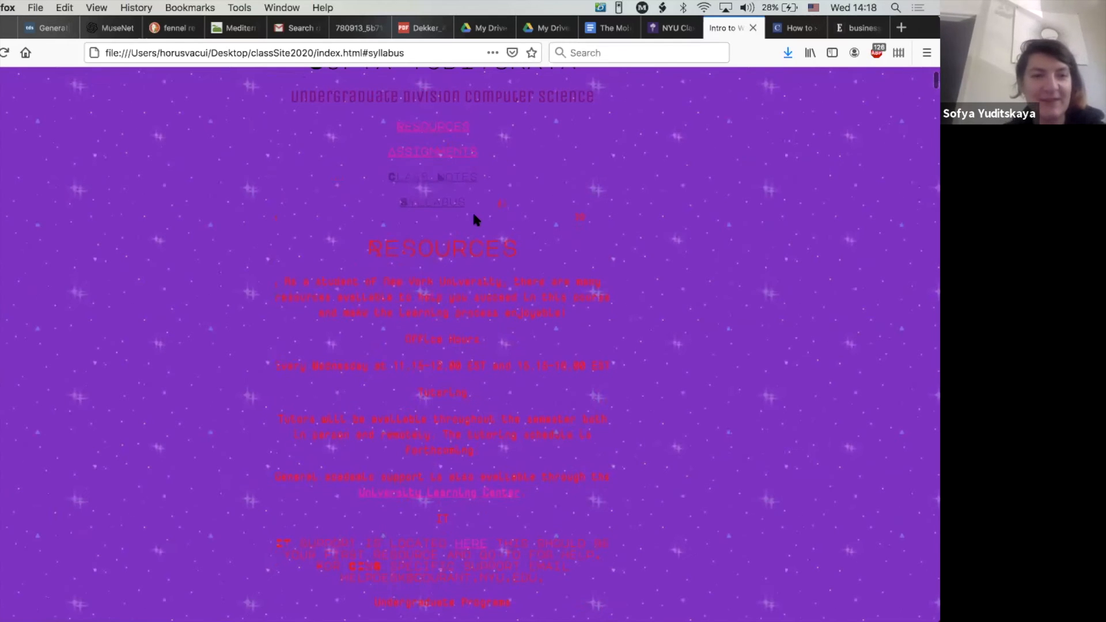
pyautogui.press('super+Tab')
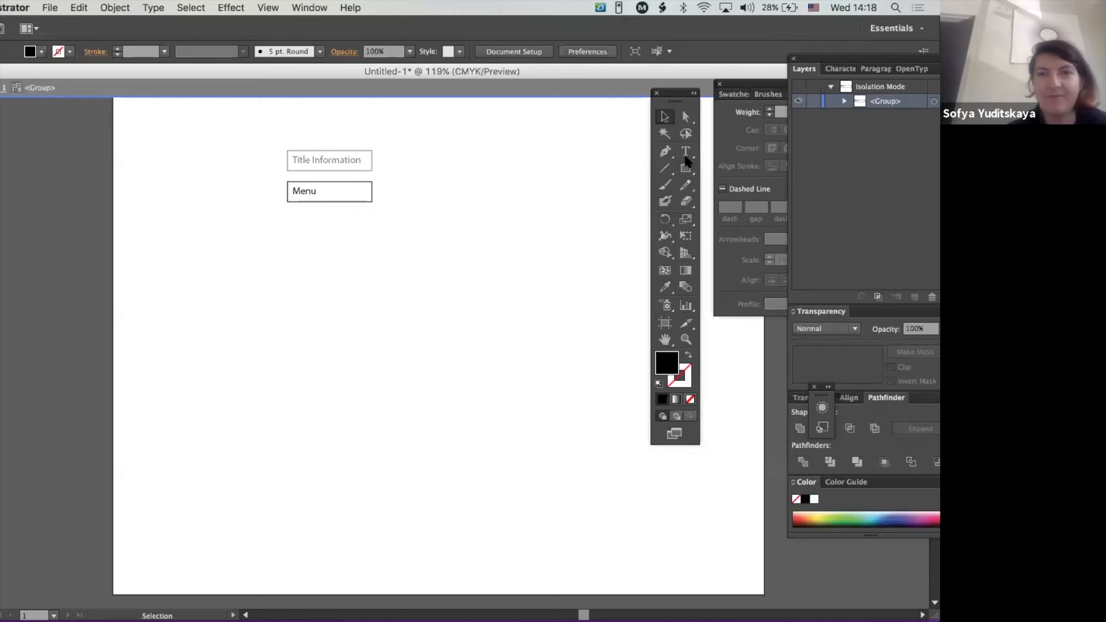
# - Duplicate the "Menu" box below and to the left of the original, and change the copy's text to "Resources"
pyautogui.doubleClick(398, 184)
pyautogui.moveTo(398, 184); pyautogui.dragTo(228, 223)
pyautogui.press('super+d')
pyautogui.doubleClick(237, 224)
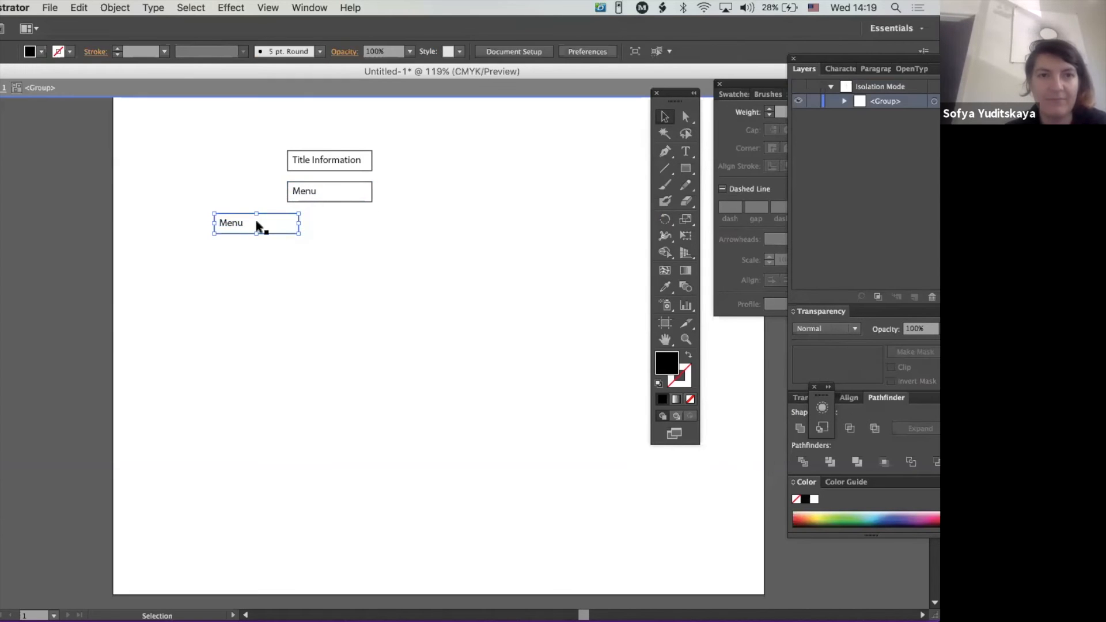
pyautogui.doubleClick(241, 226)
pyautogui.doubleClick(241, 225)
pyautogui.write('Resources')
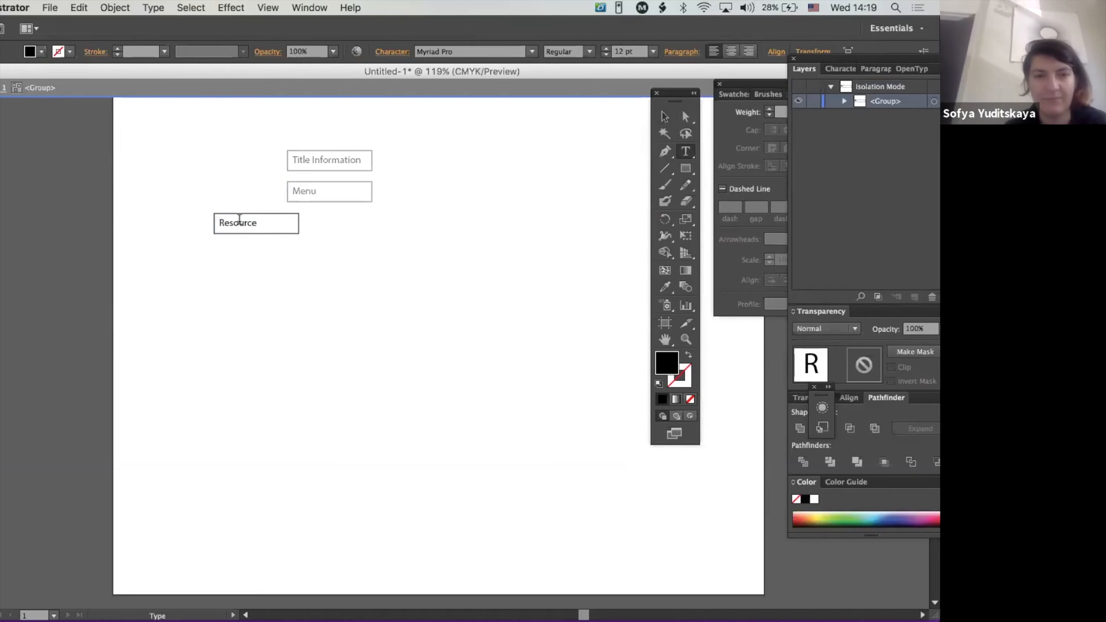
pyautogui.click(663, 117)
pyautogui.doubleClick(247, 209)
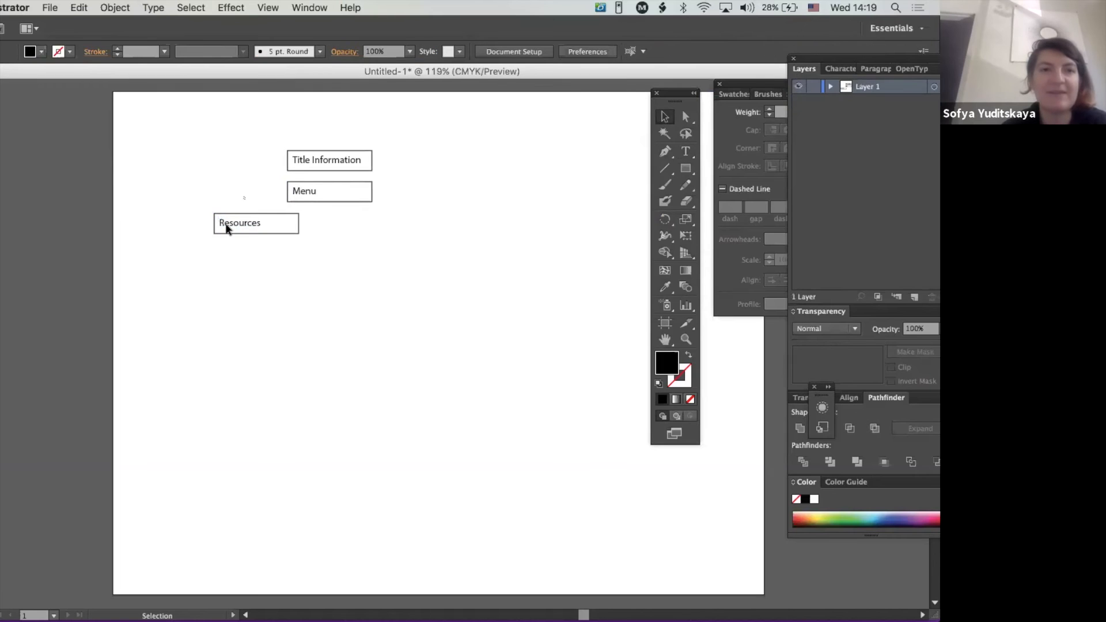
# - Duplicate the "Resources" box three times to the right to make an evenly spaced row of four boxes
pyautogui.click(245, 217)
pyautogui.moveTo(240, 222); pyautogui.dragTo(332, 229)
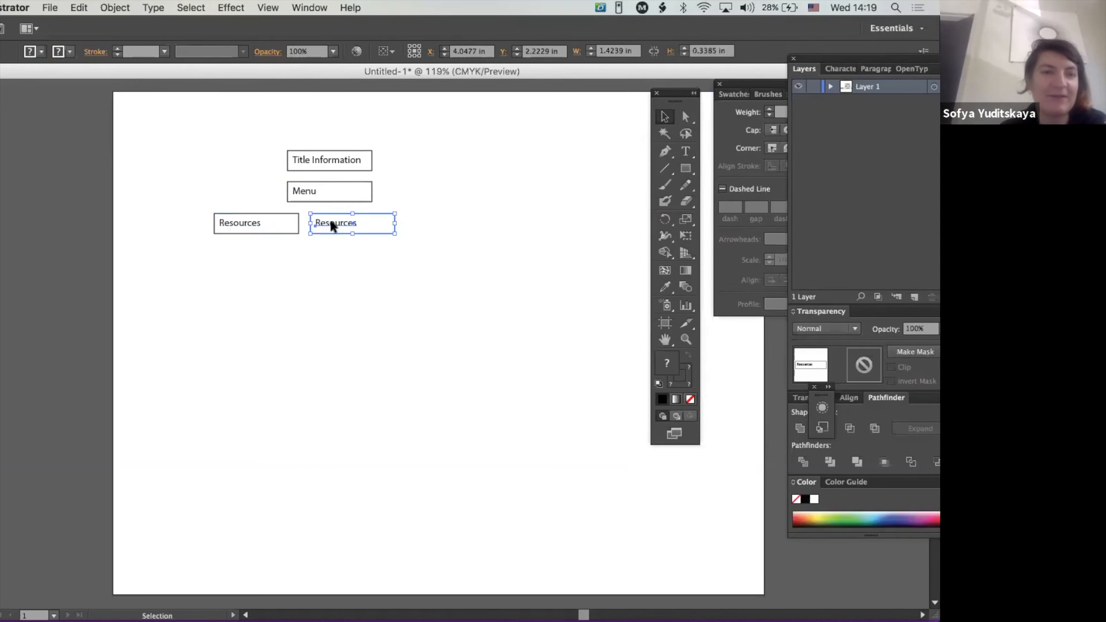
pyautogui.click(419, 228)
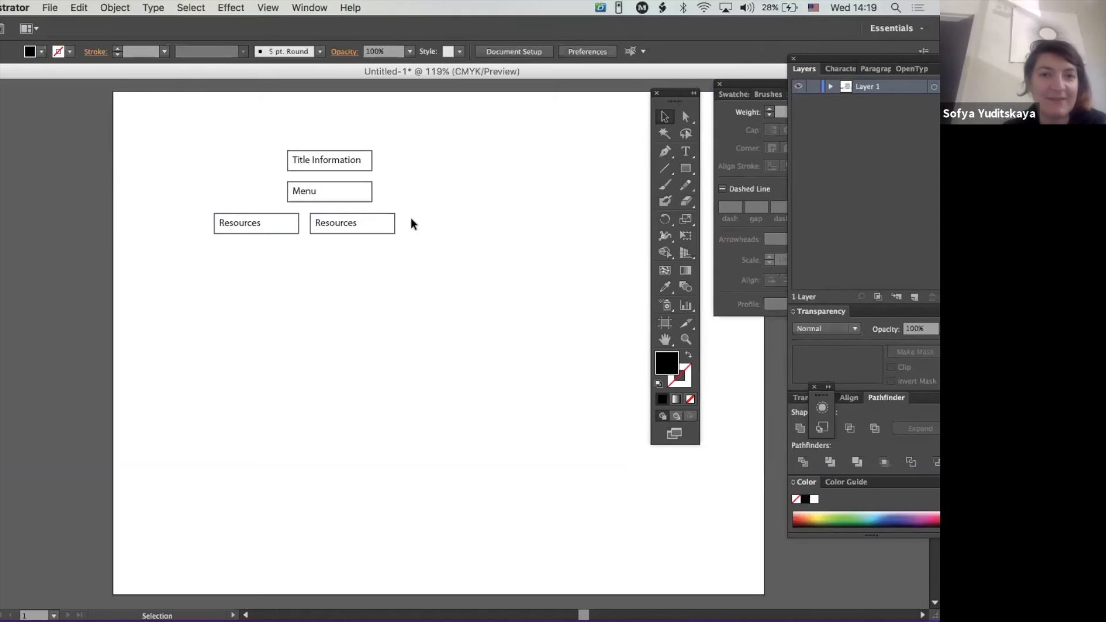
pyautogui.click(333, 224)
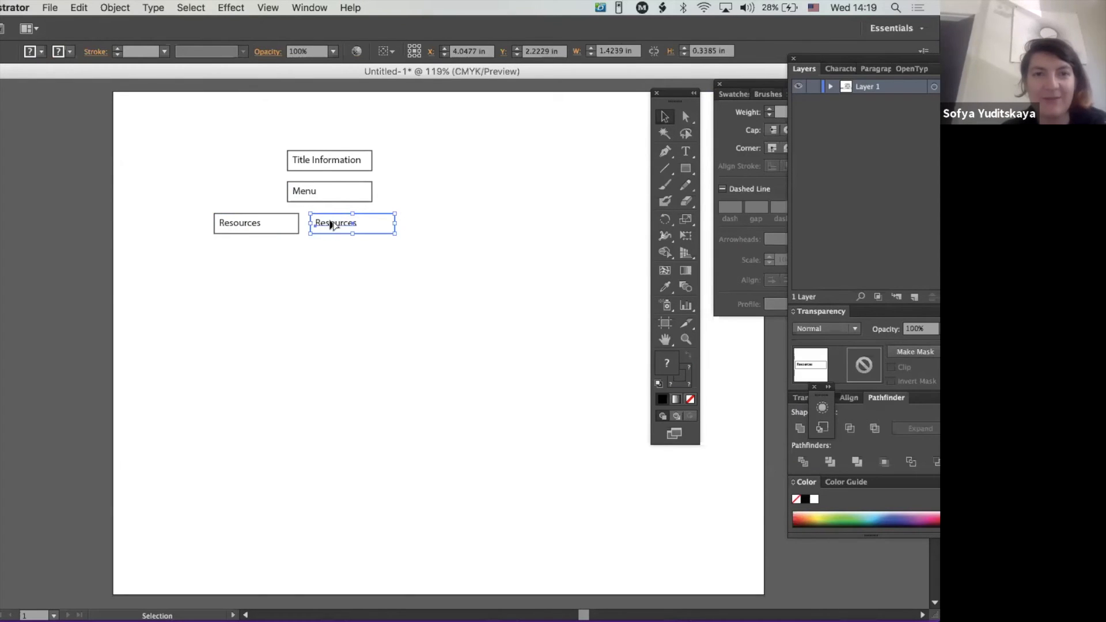
pyautogui.click(412, 225)
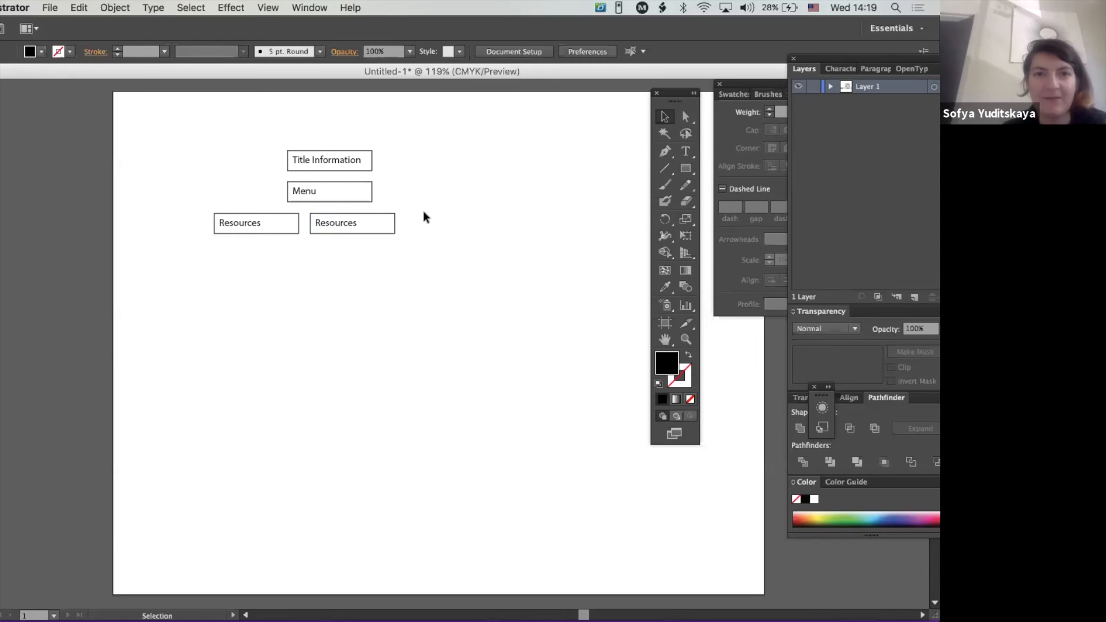
pyautogui.click(339, 230)
pyautogui.moveTo(338, 223); pyautogui.dragTo(527, 225)
# - Change the text of the second box in the "Resources" row to "Syllabus"
pyautogui.doubleClick(338, 223)
pyautogui.doubleClick(338, 223)
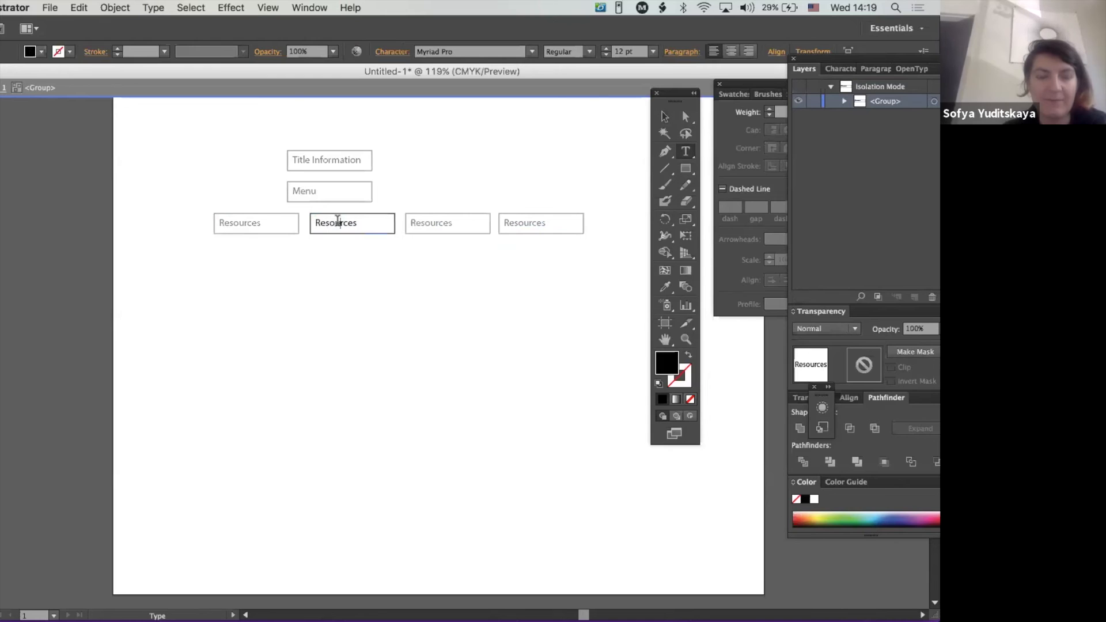
pyautogui.doubleClick(337, 222)
pyautogui.write('y')
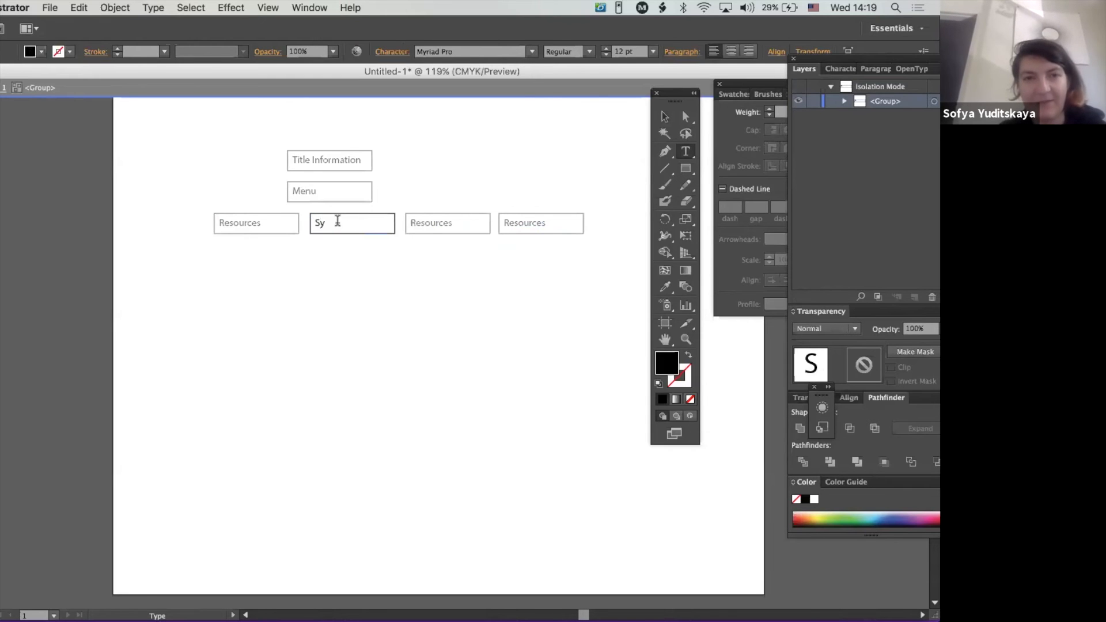
pyautogui.write('llabus')
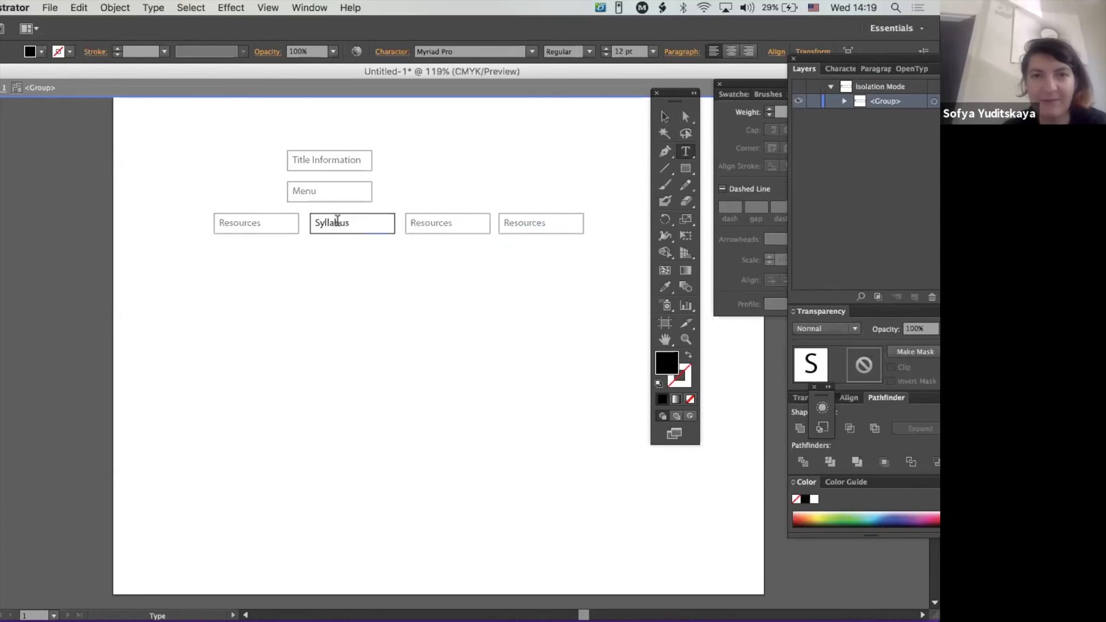
pyautogui.click(663, 117)
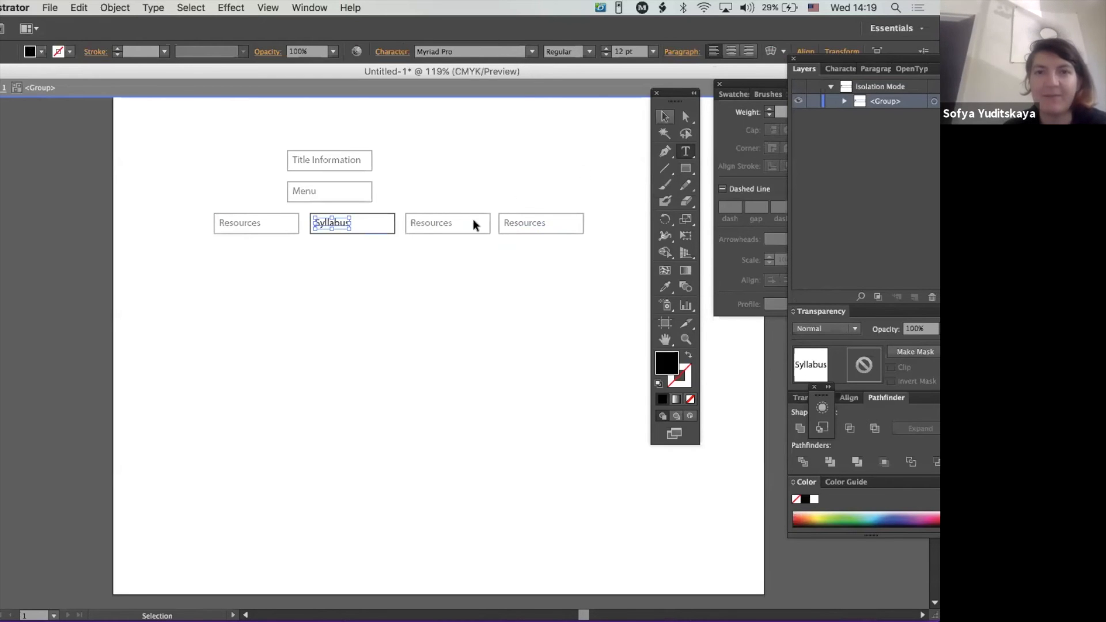
pyautogui.doubleClick(465, 174)
# - Change the text of the third box in the row to "Assignments"
pyautogui.doubleClick(426, 227)
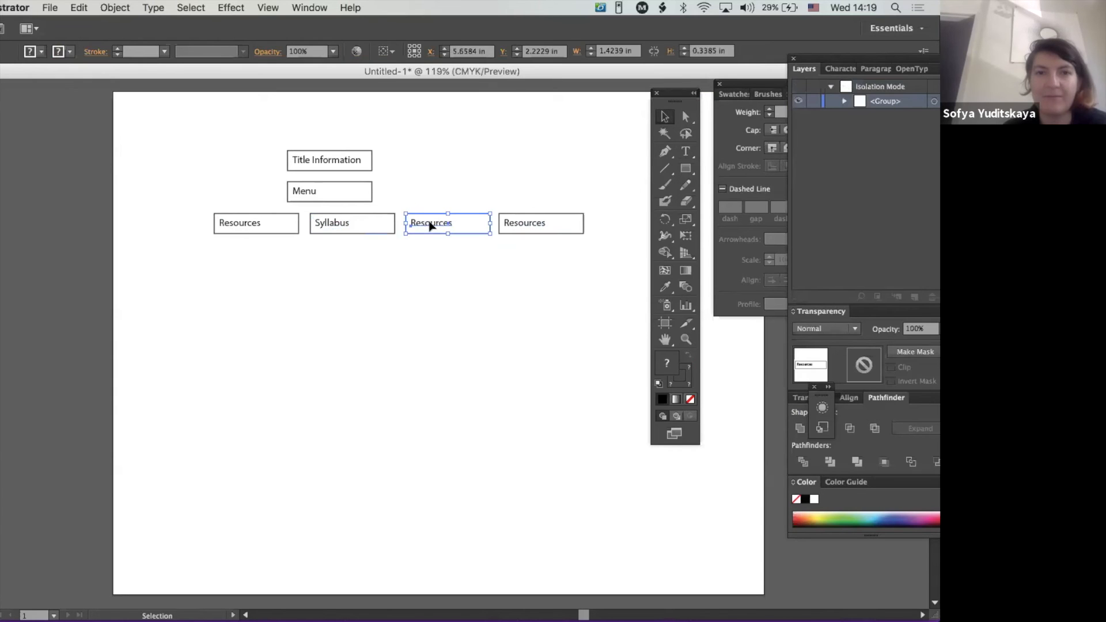
pyautogui.doubleClick(449, 222)
pyautogui.doubleClick(449, 222)
pyautogui.write('Assignments')
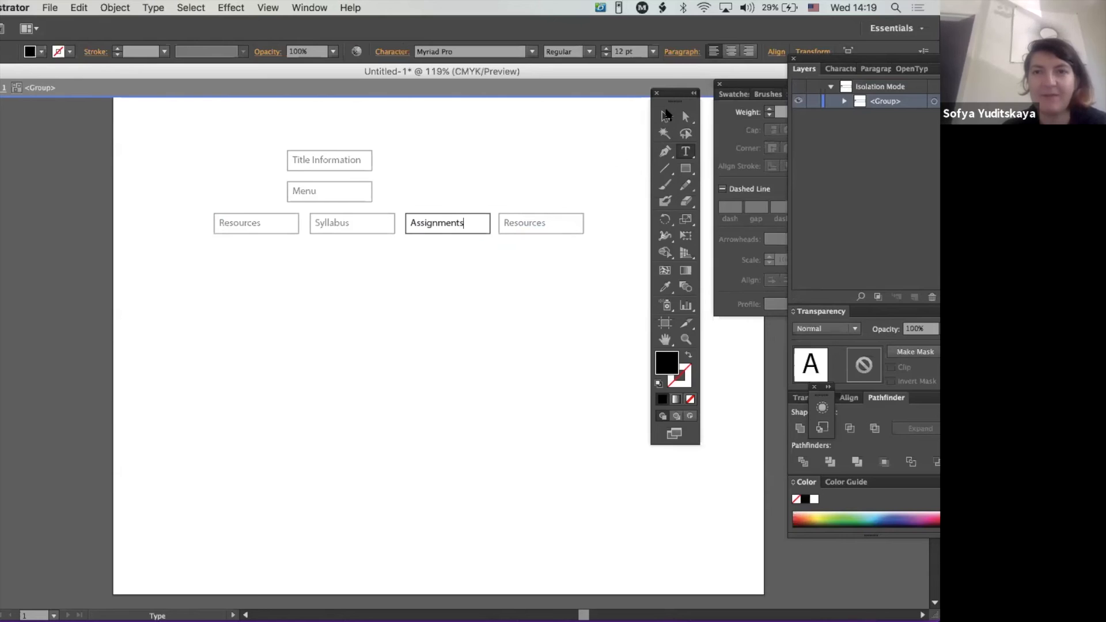
pyautogui.click(666, 114)
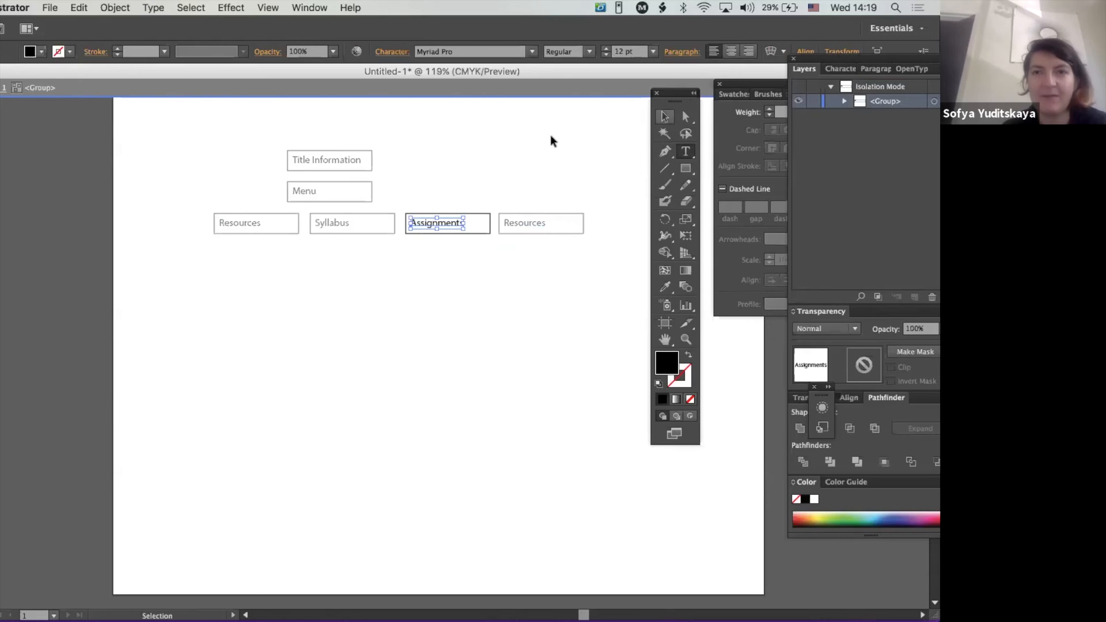
# - Change the text of the fourth box in the row to "Class Notes" and leave the group's isolation mode
pyautogui.doubleClick(512, 223)
pyautogui.doubleClick(513, 223)
pyautogui.doubleClick(514, 223)
pyautogui.doubleClick(513, 223)
pyautogui.write('Class Notes')
pyautogui.click(664, 115)
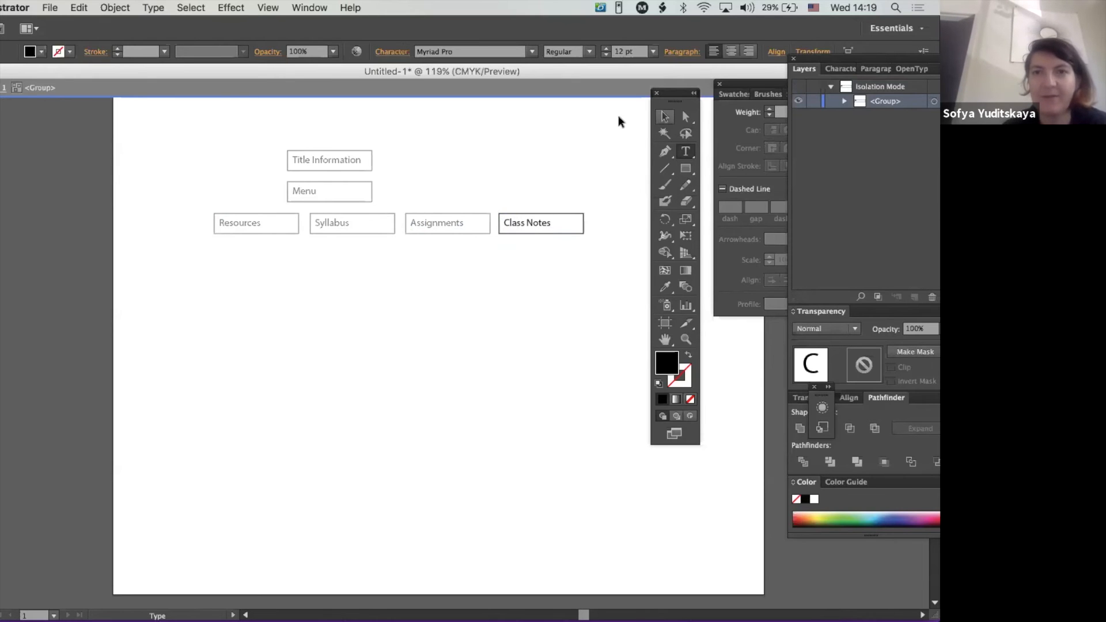
pyautogui.click(451, 123)
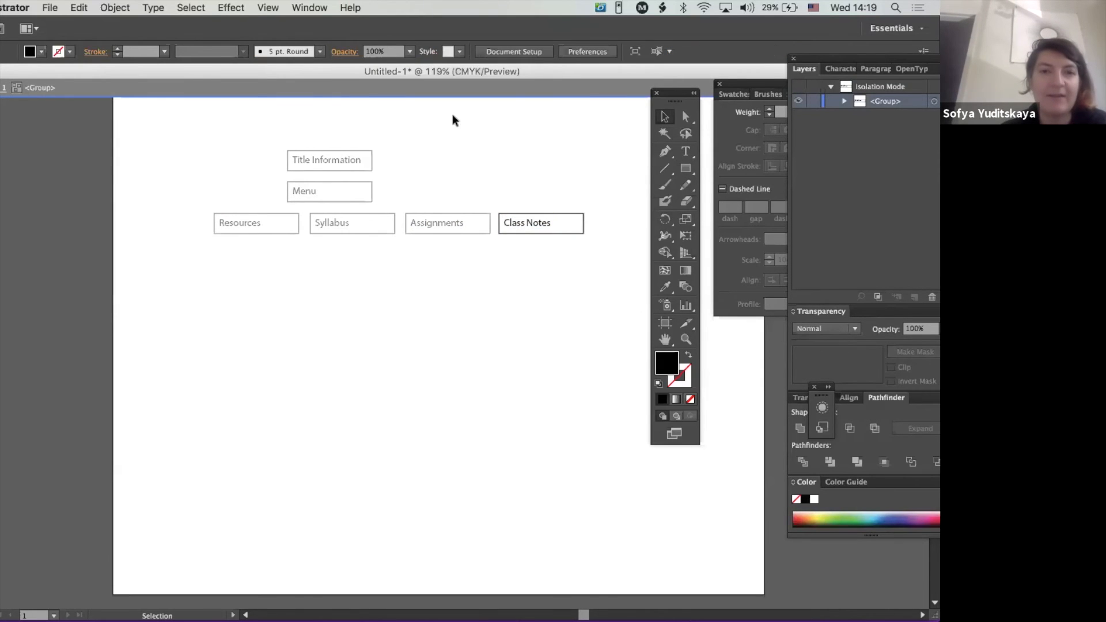
pyautogui.doubleClick(487, 136)
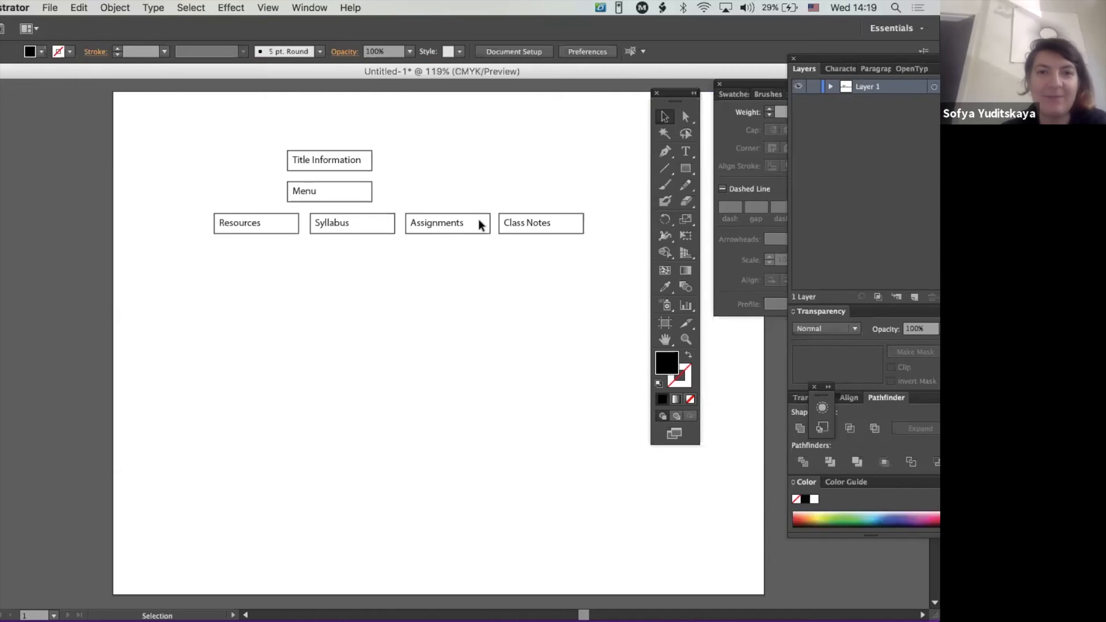
# - Duplicate the "Assignments" box directly below the original and change the copy's text to "Assignment 1"
pyautogui.click(479, 222)
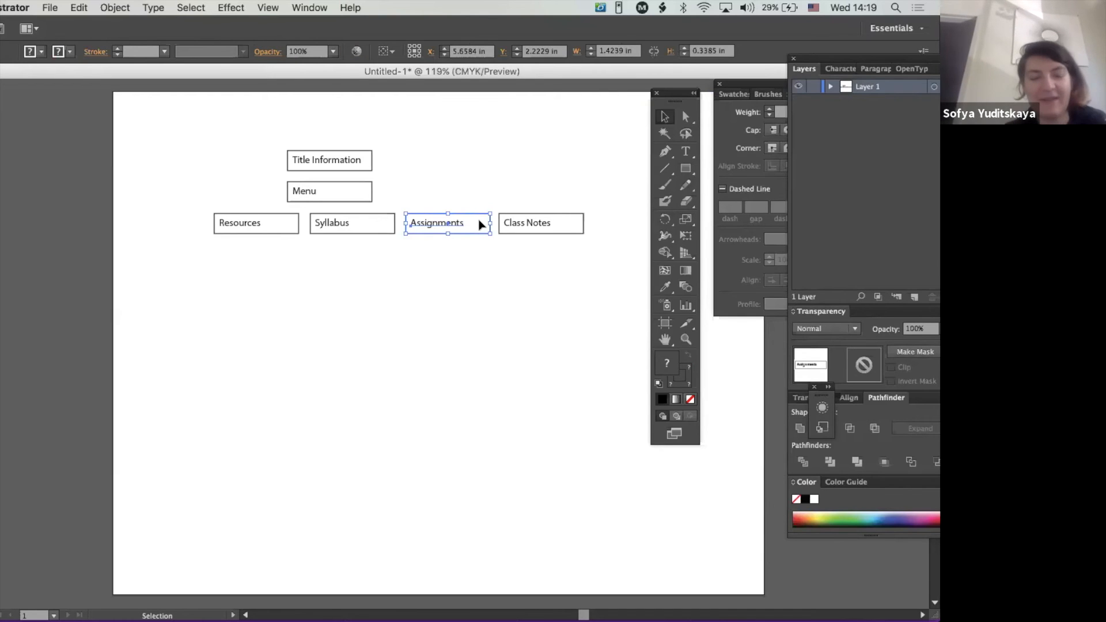
pyautogui.click(542, 229)
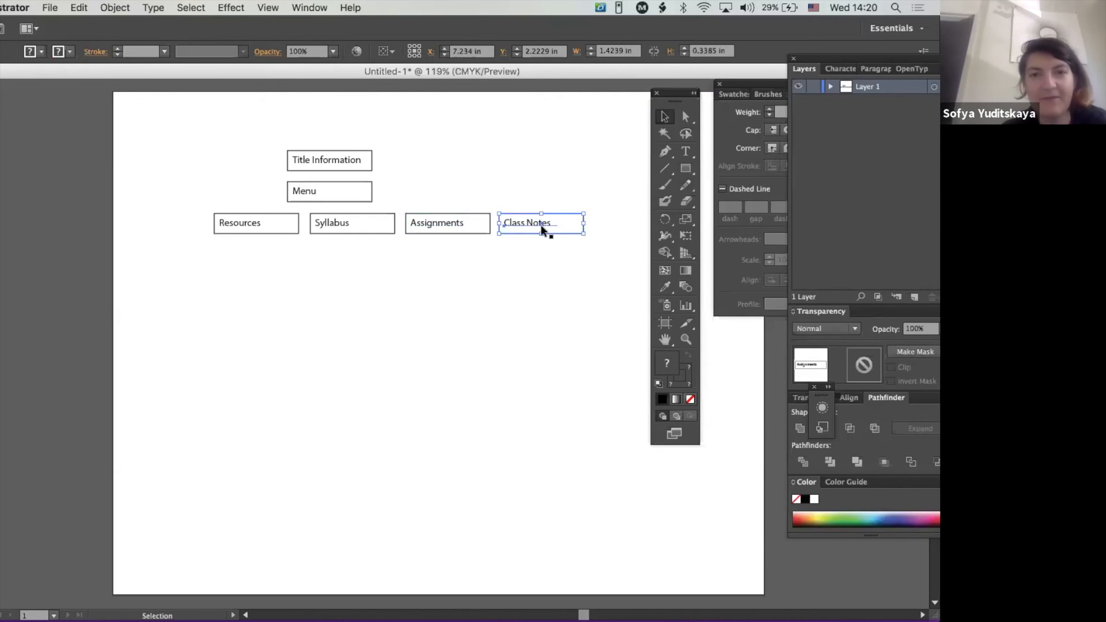
pyautogui.click(474, 224)
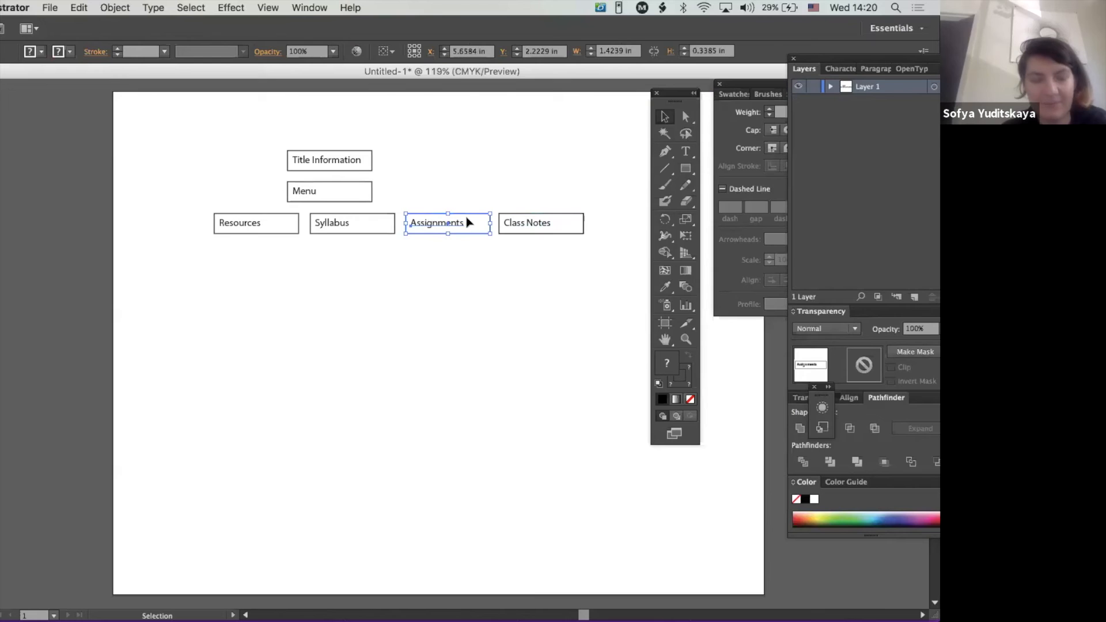
pyautogui.moveTo(466, 224); pyautogui.dragTo(466, 258)
pyautogui.doubleClick(438, 258)
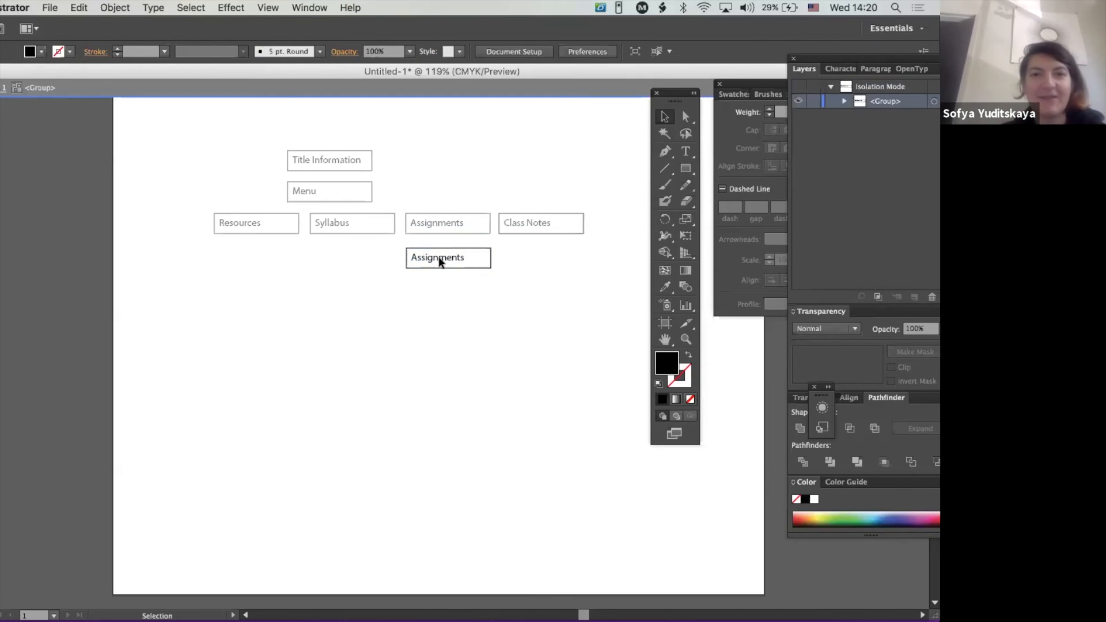
pyautogui.doubleClick(438, 257)
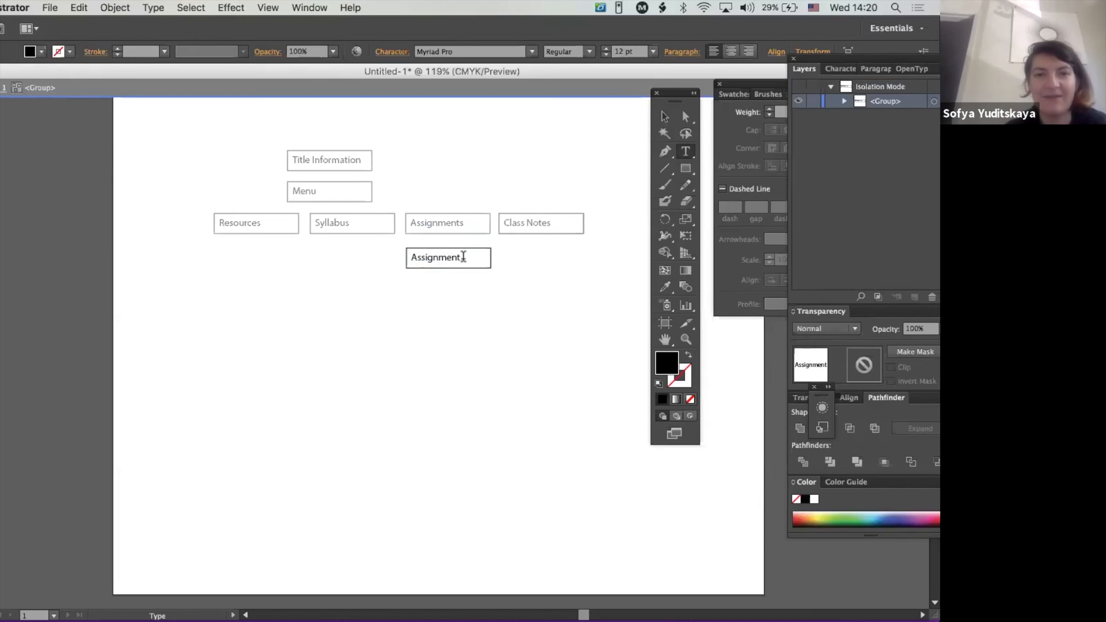
pyautogui.press('BackSpace')
pyautogui.write('1')
pyautogui.click(663, 118)
pyautogui.click(465, 259)
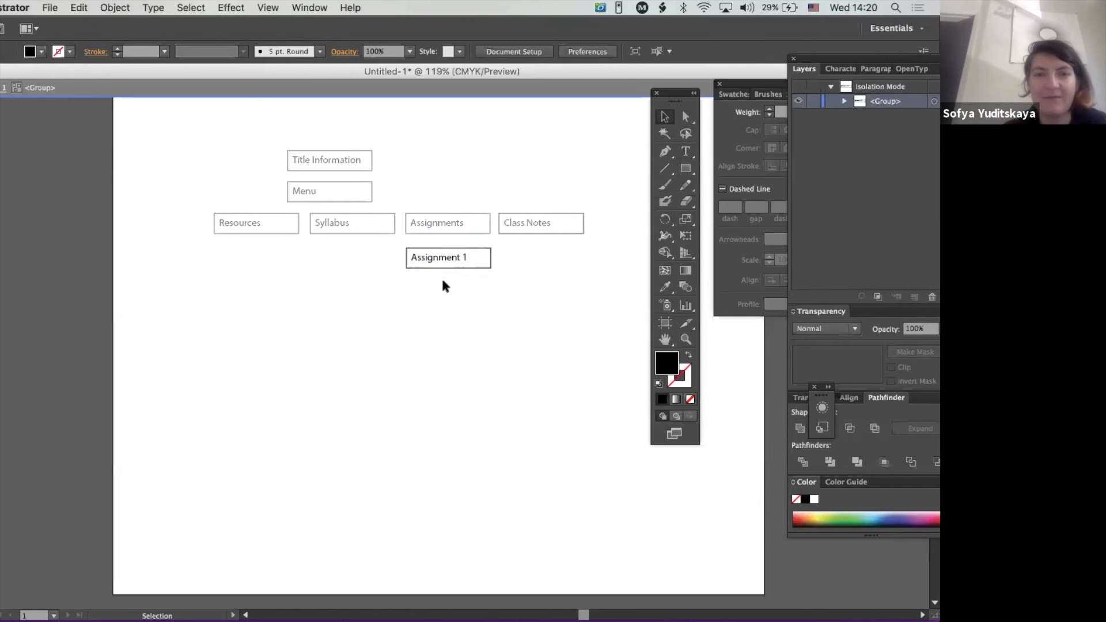
pyautogui.doubleClick(443, 281)
# - Duplicate the "Assignment 1" box repeatedly downward to make an evenly spaced column of ten boxes
pyautogui.click(436, 255)
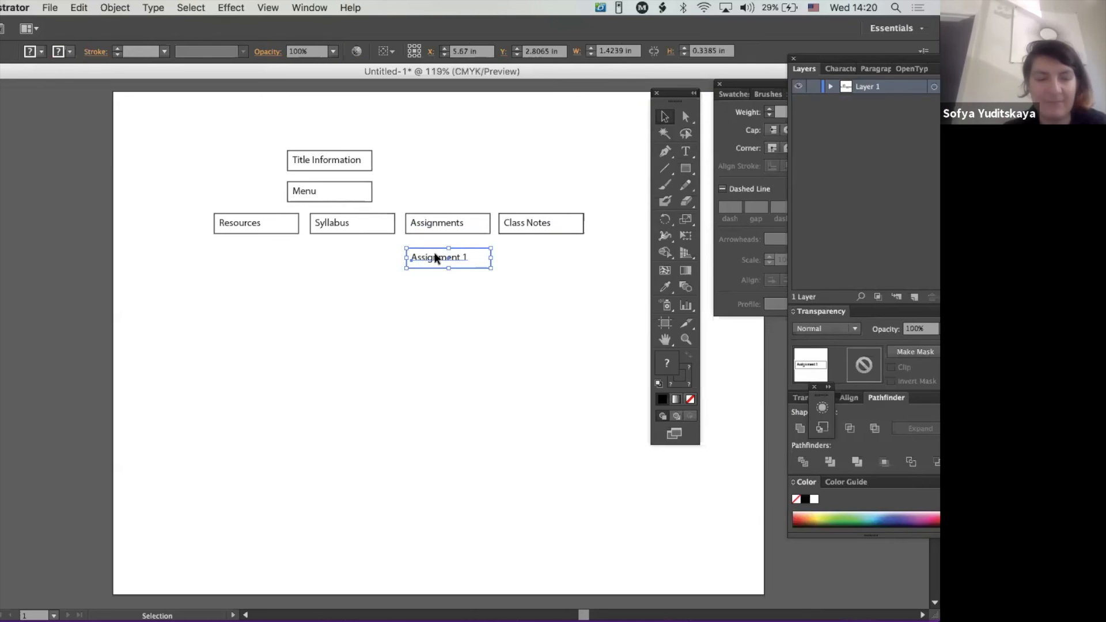
pyautogui.moveTo(437, 258); pyautogui.dragTo(437, 282)
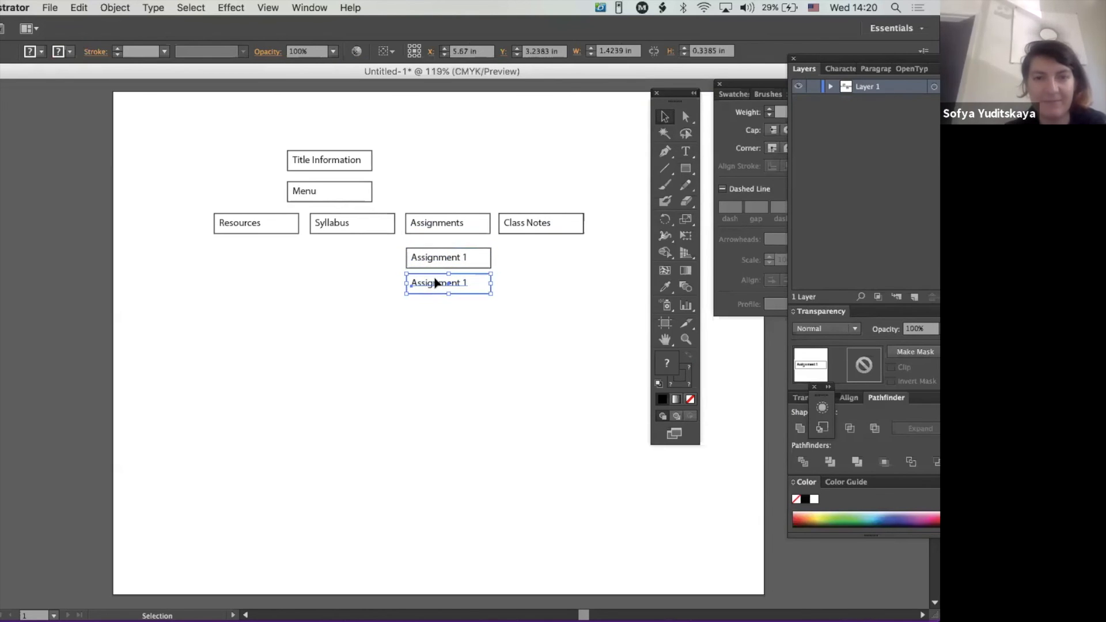
pyautogui.press('super+d')
pyautogui.press('super+d')
pyautogui.press('super+d')
pyautogui.press('super+d')
pyautogui.press('super+d')
pyautogui.press('super+d')
pyautogui.press('super+d')
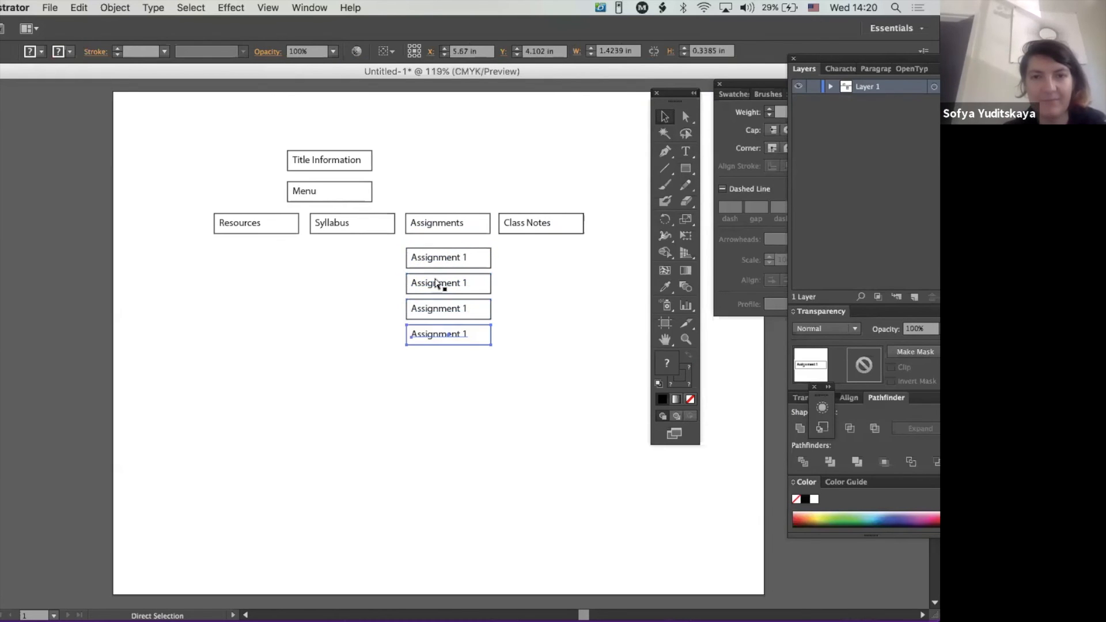
pyautogui.press('super+d')
pyautogui.click(663, 114)
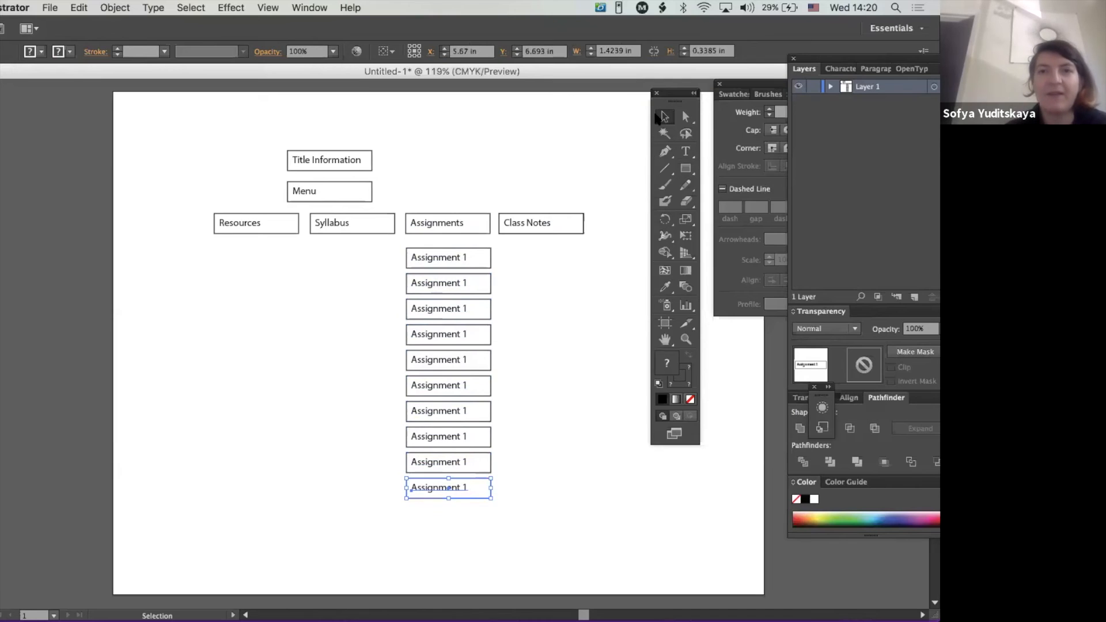
# - Duplicate the "Class Notes" box directly below the original and change the copy's text to "Week 1"
pyautogui.click(523, 224)
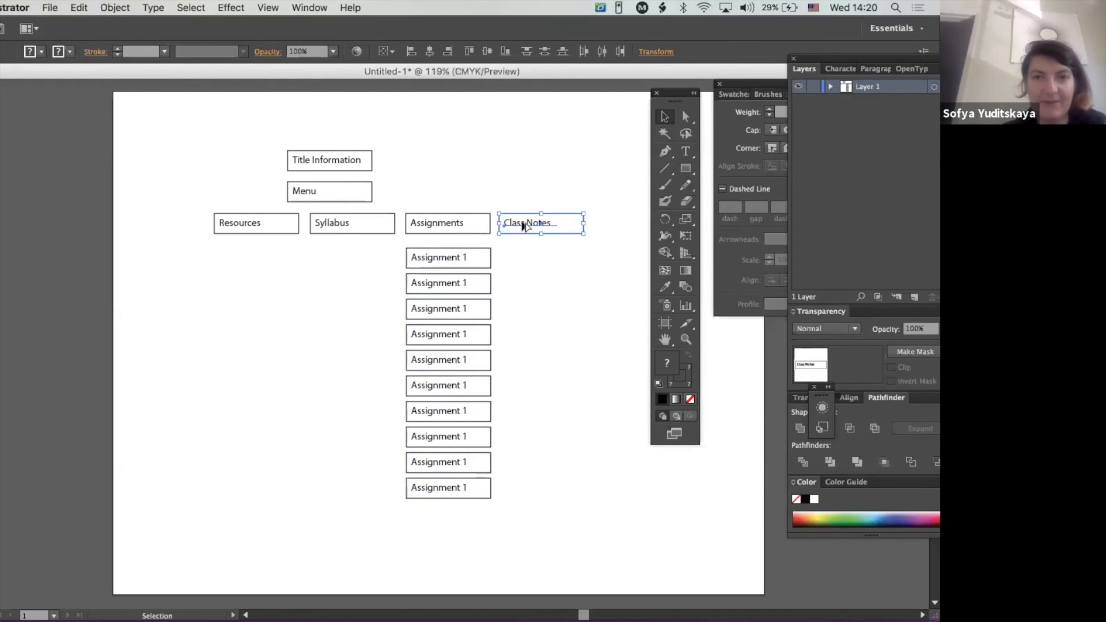
pyautogui.moveTo(523, 224); pyautogui.dragTo(545, 260)
pyautogui.doubleClick(535, 260)
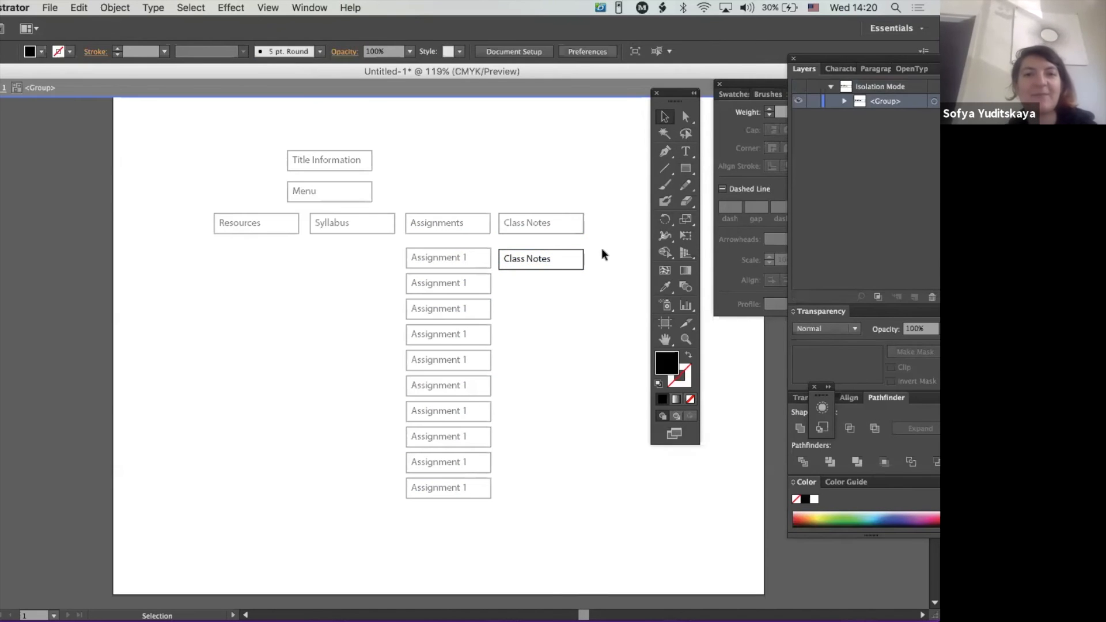
pyautogui.click(522, 255)
pyautogui.doubleClick(548, 257)
pyautogui.moveTo(524, 254); pyautogui.dragTo(481, 252)
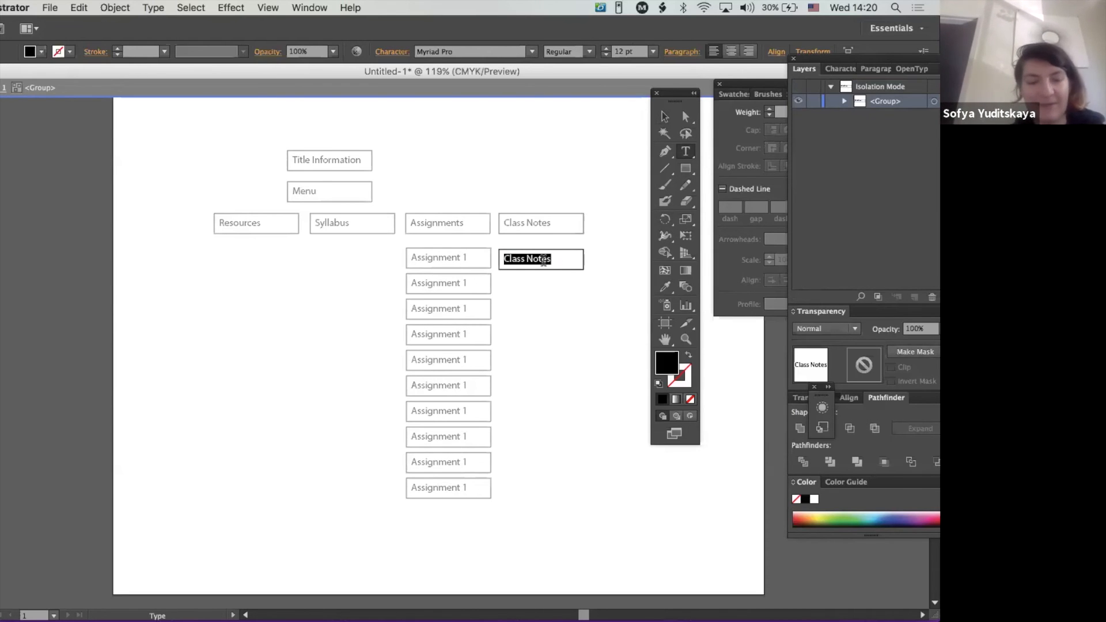
pyautogui.write('Week 1')
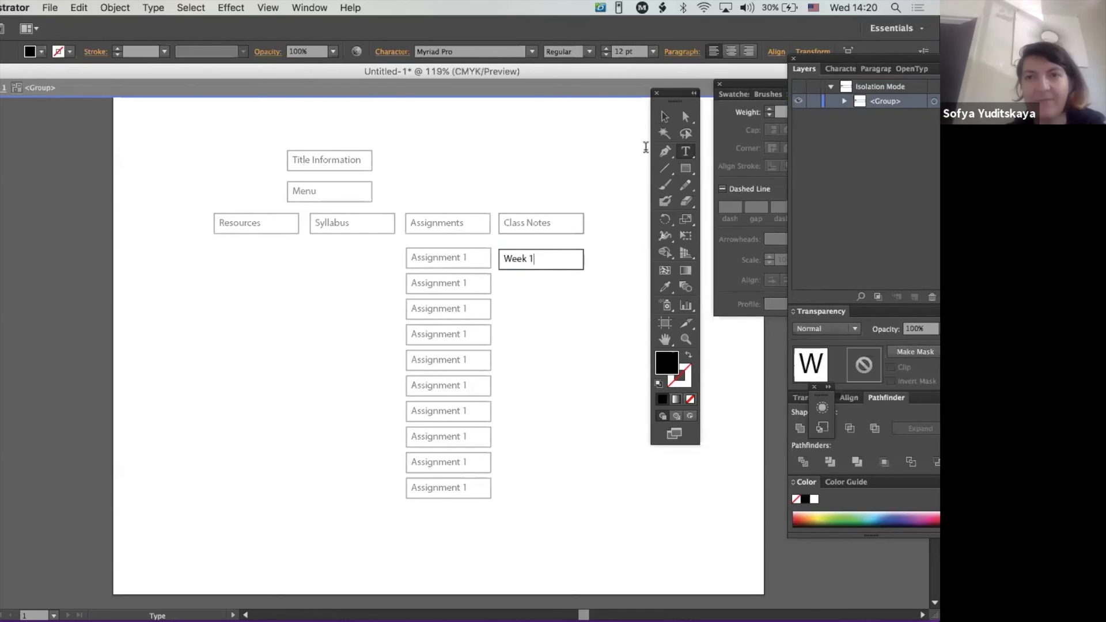
pyautogui.click(664, 115)
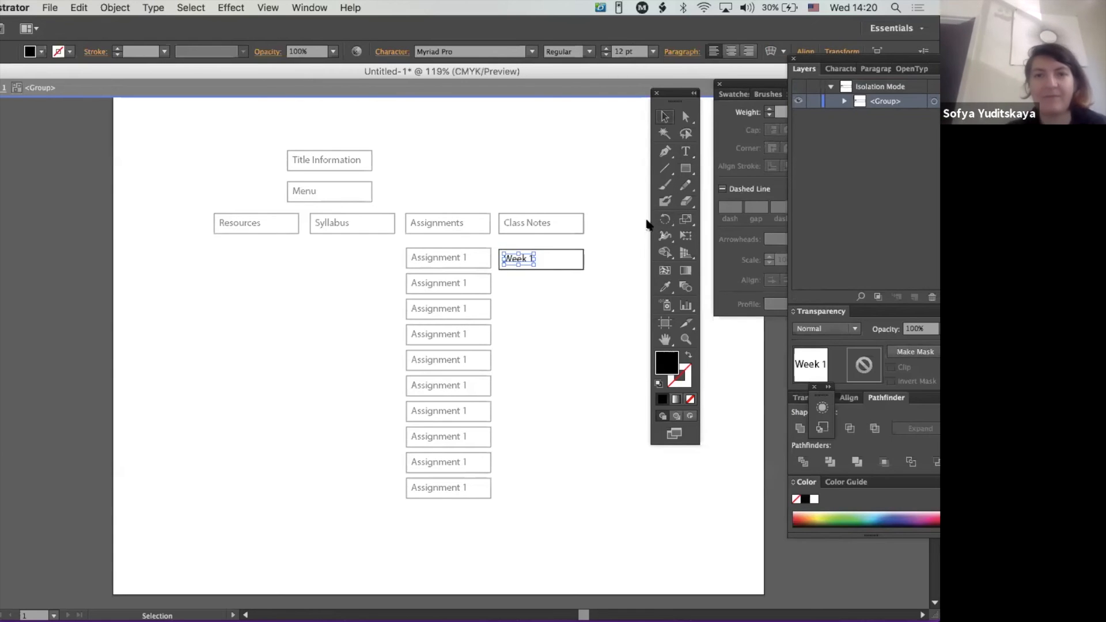
pyautogui.click(602, 244)
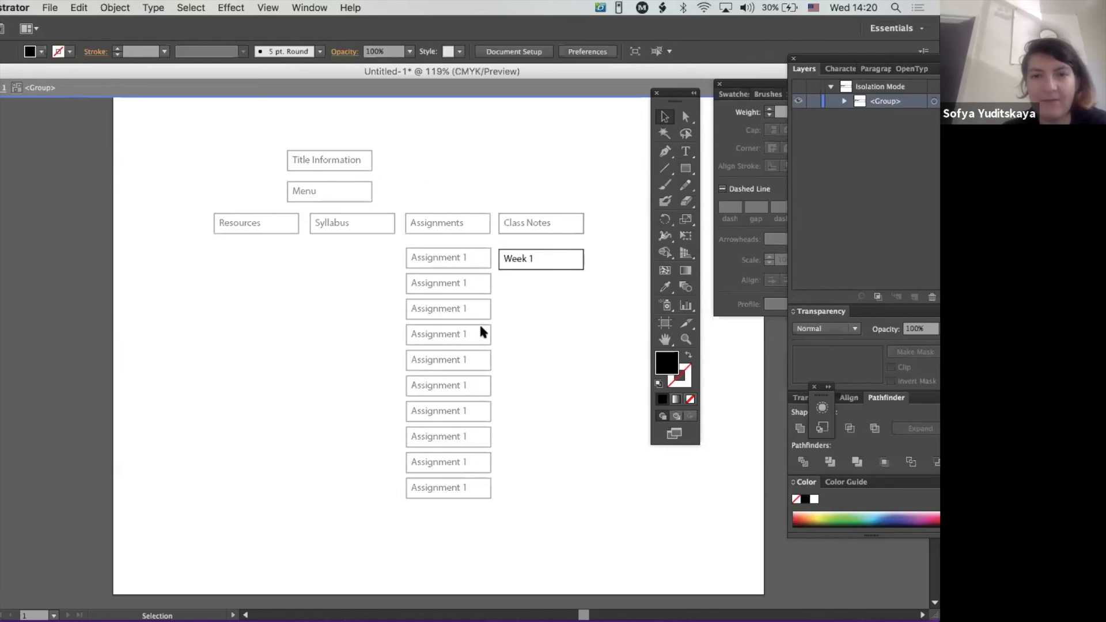
pyautogui.doubleClick(531, 151)
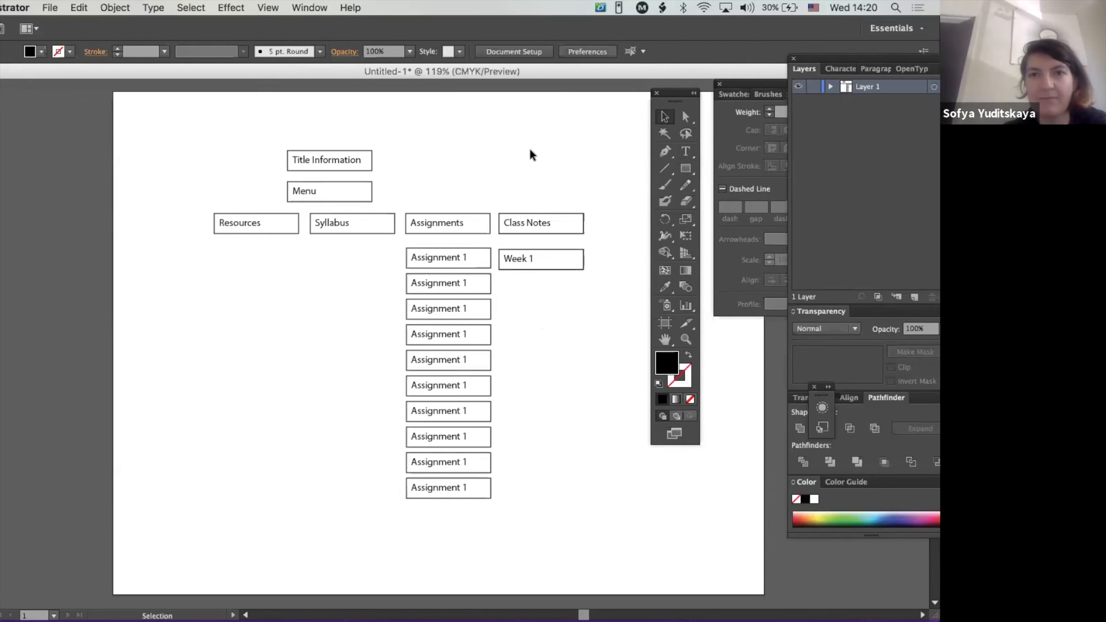
# - Duplicate the "Week 1" box repeatedly downward to make an evenly spaced column of eight boxes
pyautogui.click(514, 268)
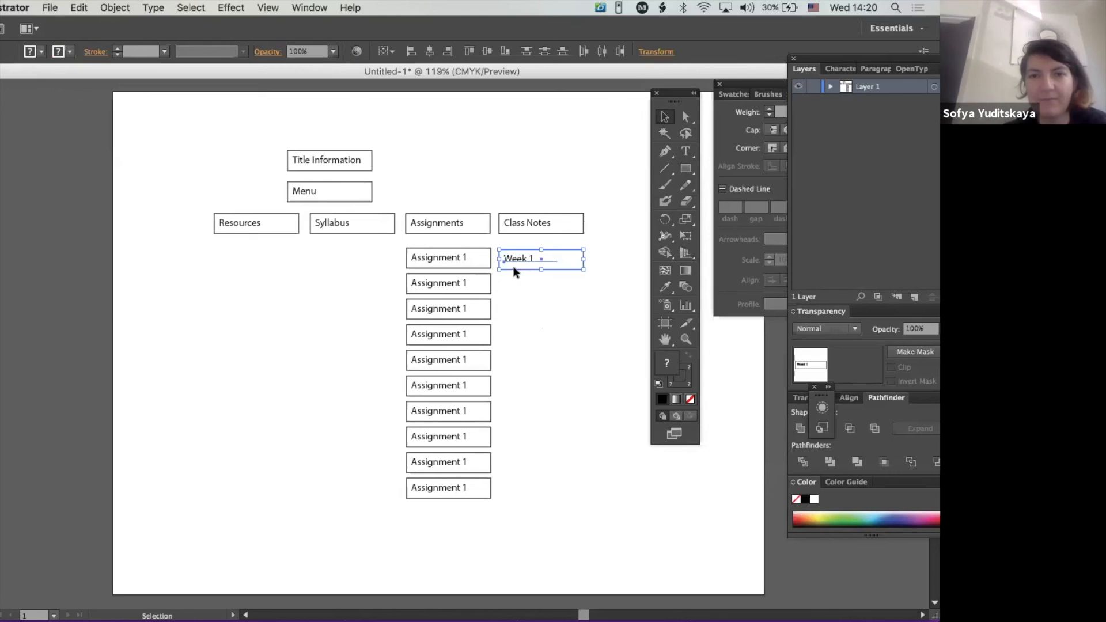
pyautogui.press('super+d')
pyautogui.press('super+d')
pyautogui.press('super+d')
pyautogui.press('super+d')
pyautogui.press('super+d')
pyautogui.press('super+d')
pyautogui.press('super+d')
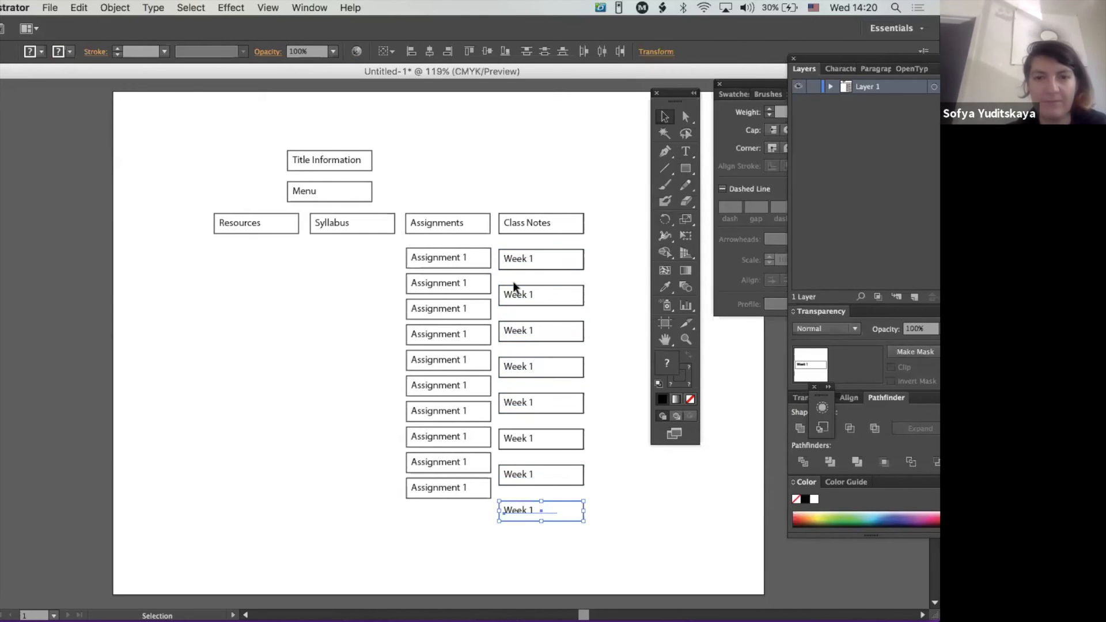
pyautogui.click(534, 153)
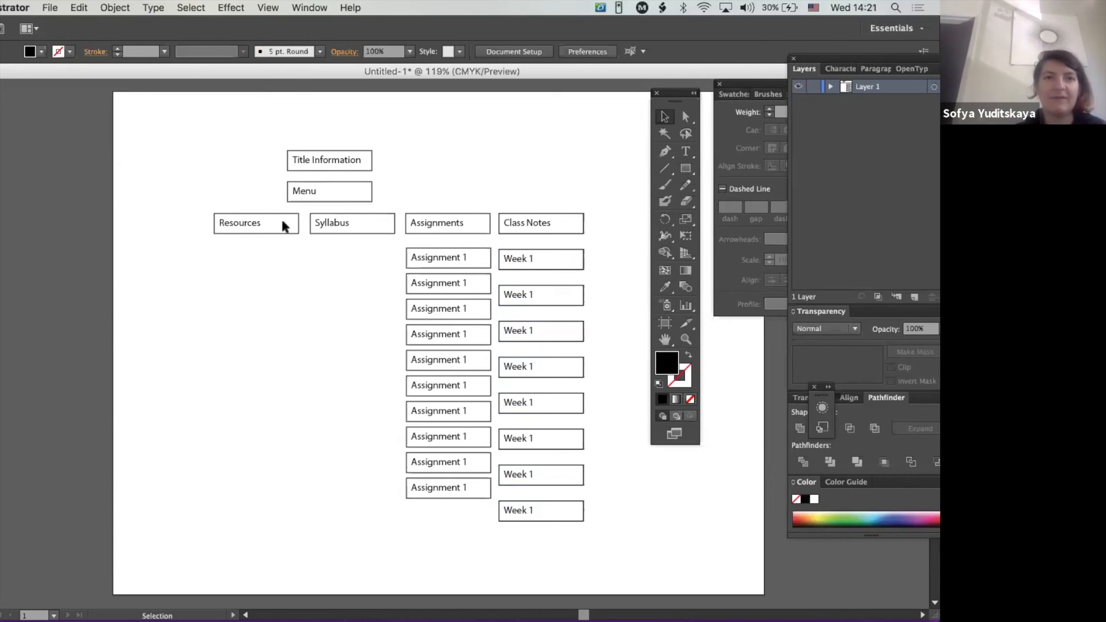
# - Switch to Firefox to examine the Syllabus section's introduction and lecture topics, and return to Illustrator
pyautogui.click(346, 229)
pyautogui.press('super+Tab')
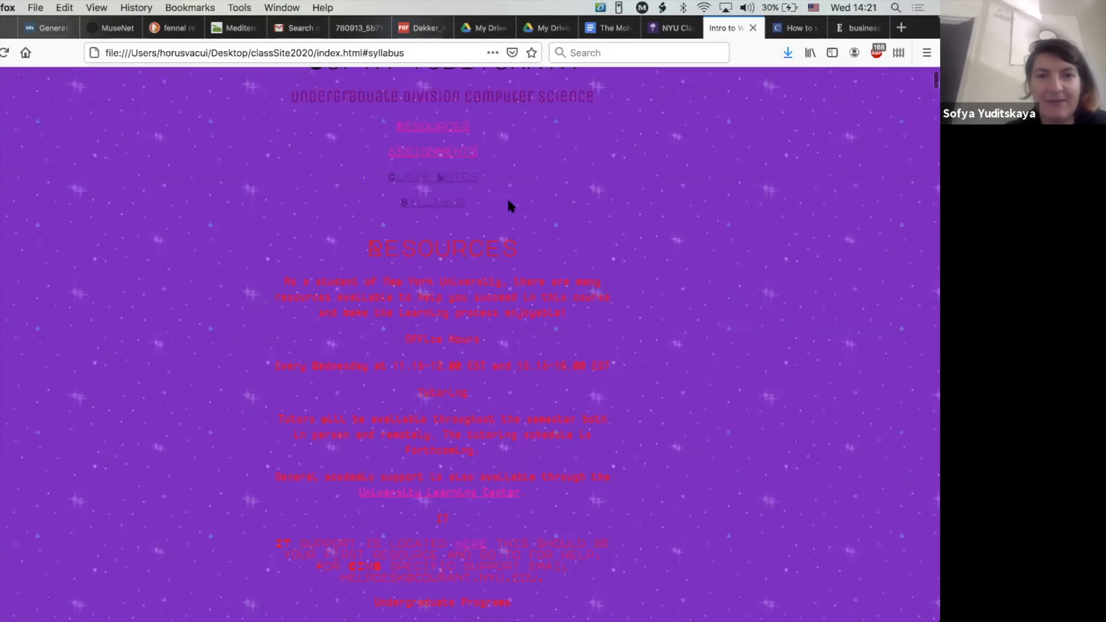
pyautogui.click(431, 204)
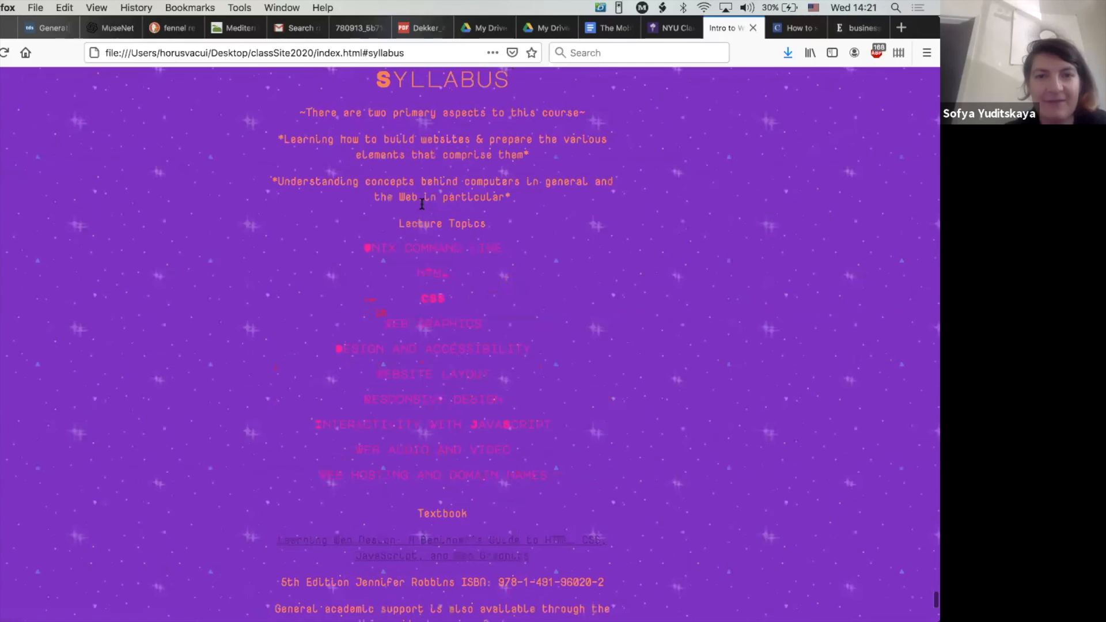
pyautogui.moveTo(299, 113); pyautogui.dragTo(384, 140)
pyautogui.moveTo(435, 173); pyautogui.dragTo(524, 202)
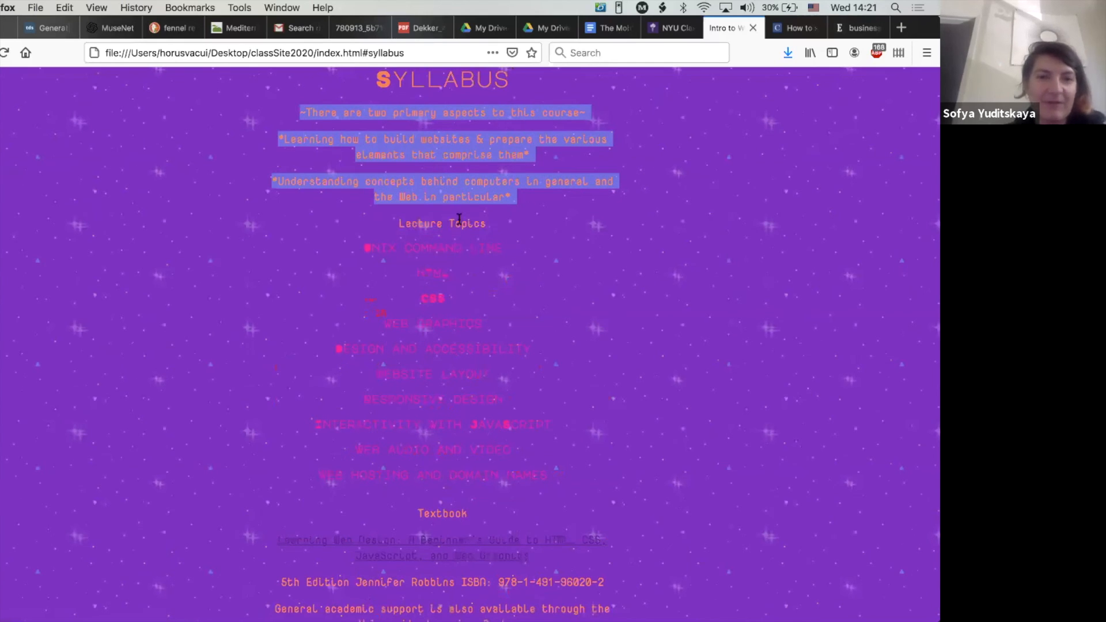
pyautogui.moveTo(398, 222); pyautogui.dragTo(559, 481)
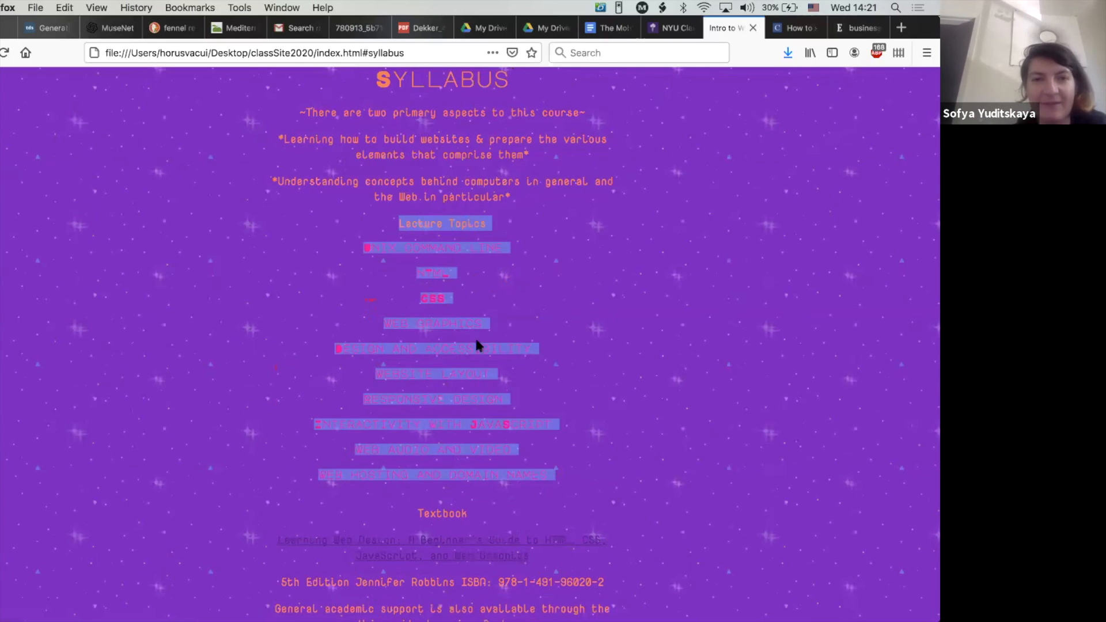
pyautogui.press('super+Tab')
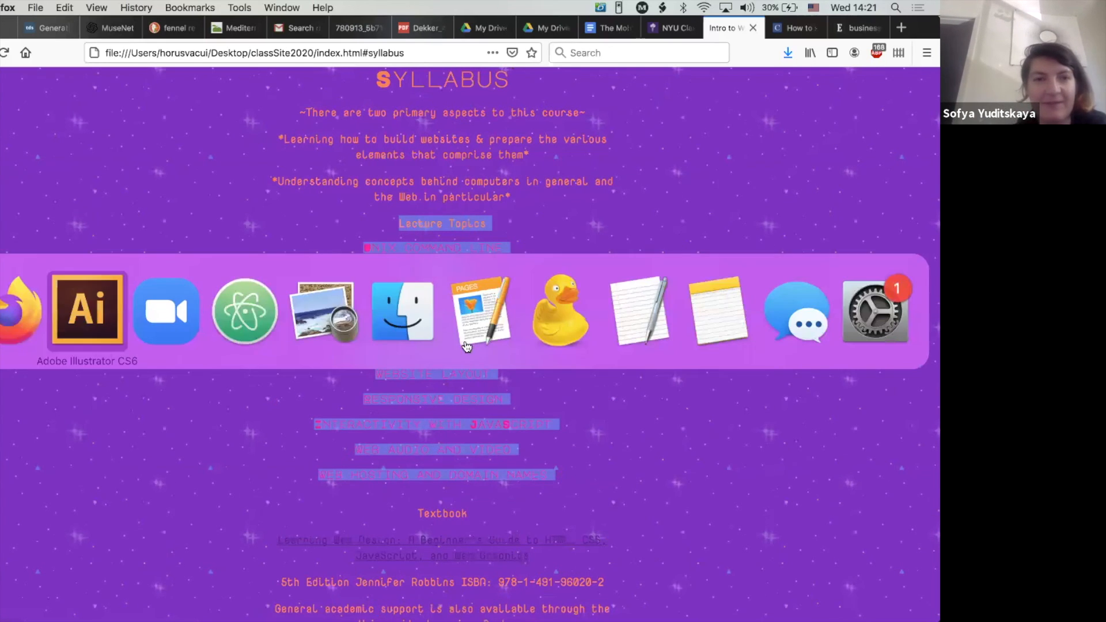
# - Switch to Illustrator, duplicate the "Syllabus" box directly below the original and change the copy's text to "Description"
pyautogui.click(88, 317)
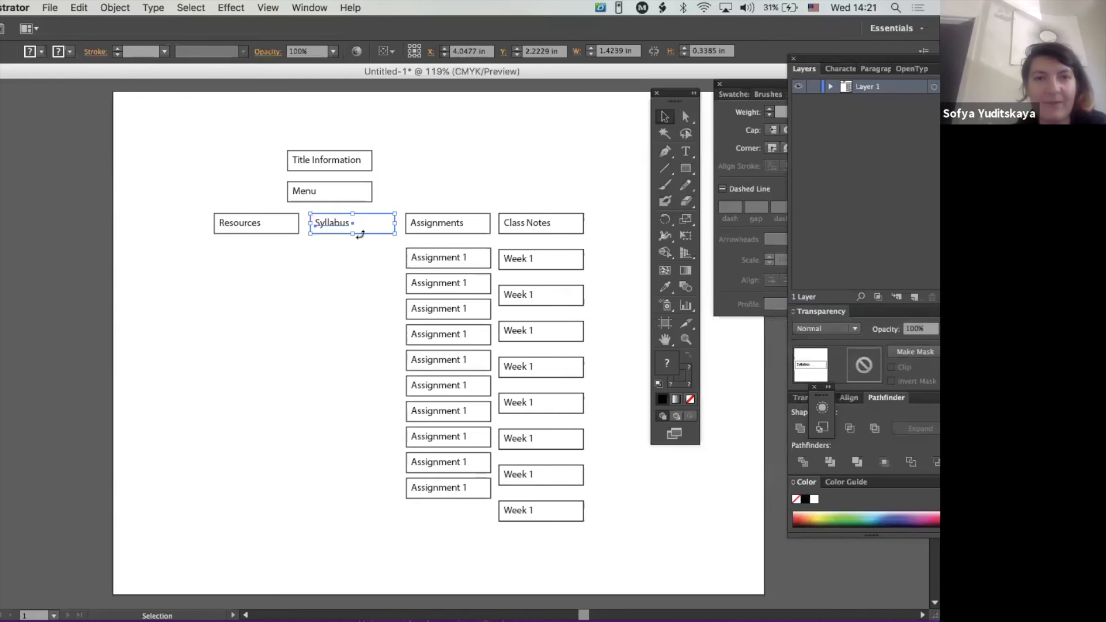
pyautogui.click(515, 209)
pyautogui.moveTo(345, 246); pyautogui.dragTo(324, 261)
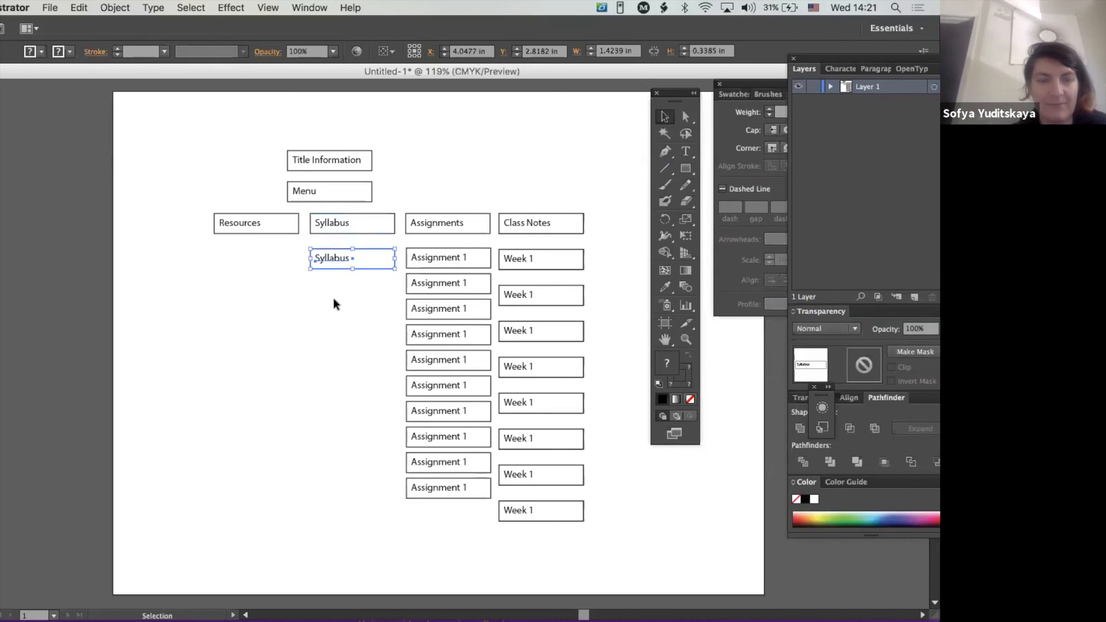
pyautogui.doubleClick(346, 260)
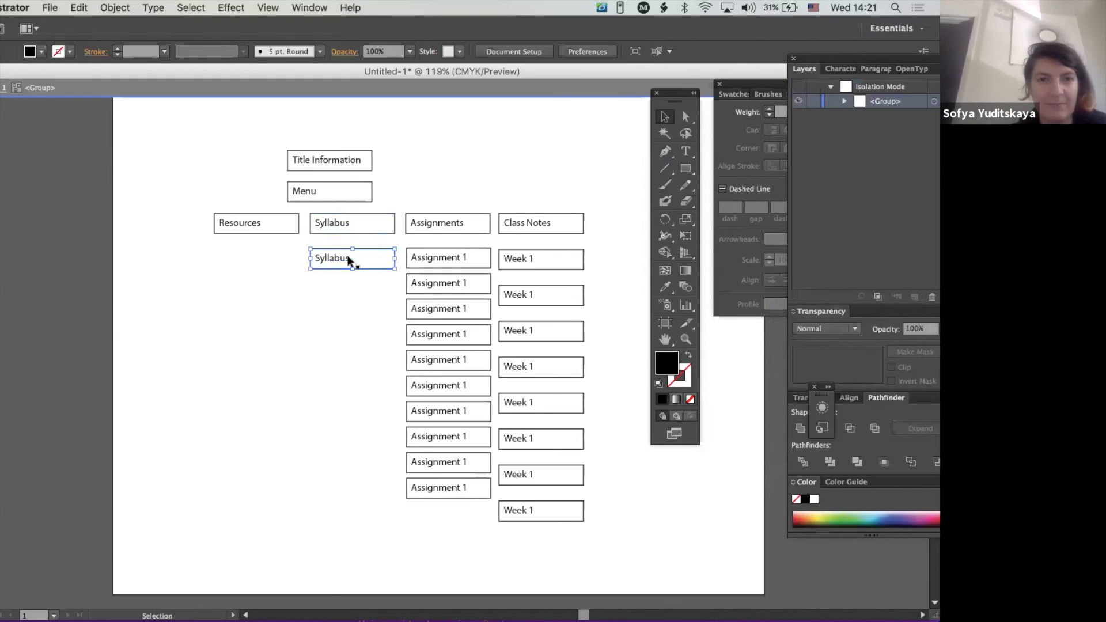
pyautogui.doubleClick(341, 258)
pyautogui.doubleClick(347, 258)
pyautogui.write('D')
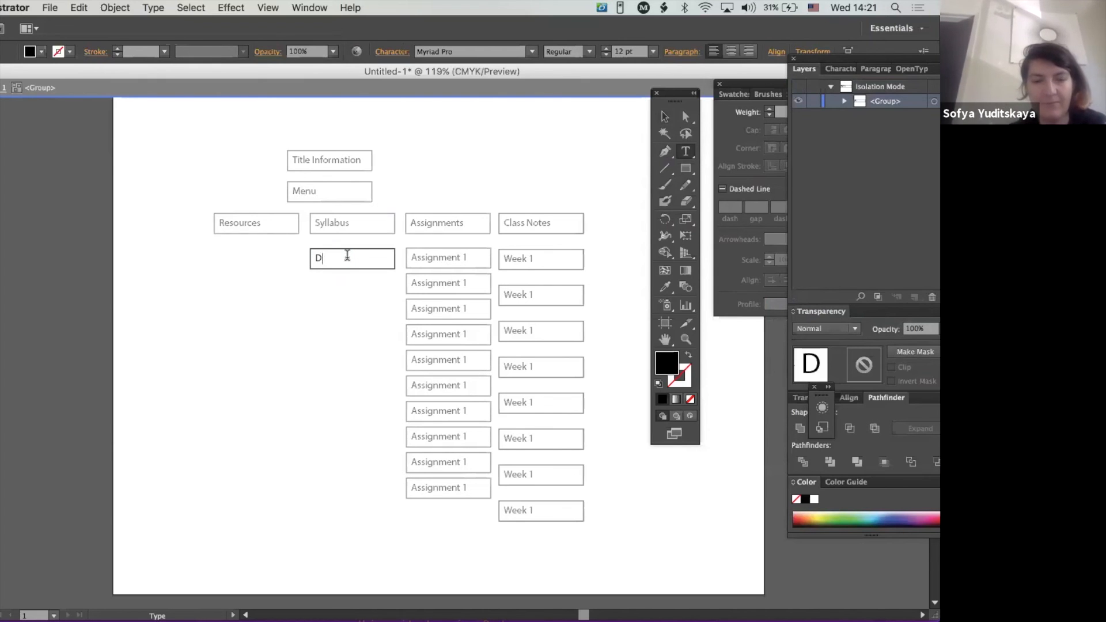
pyautogui.write('escription')
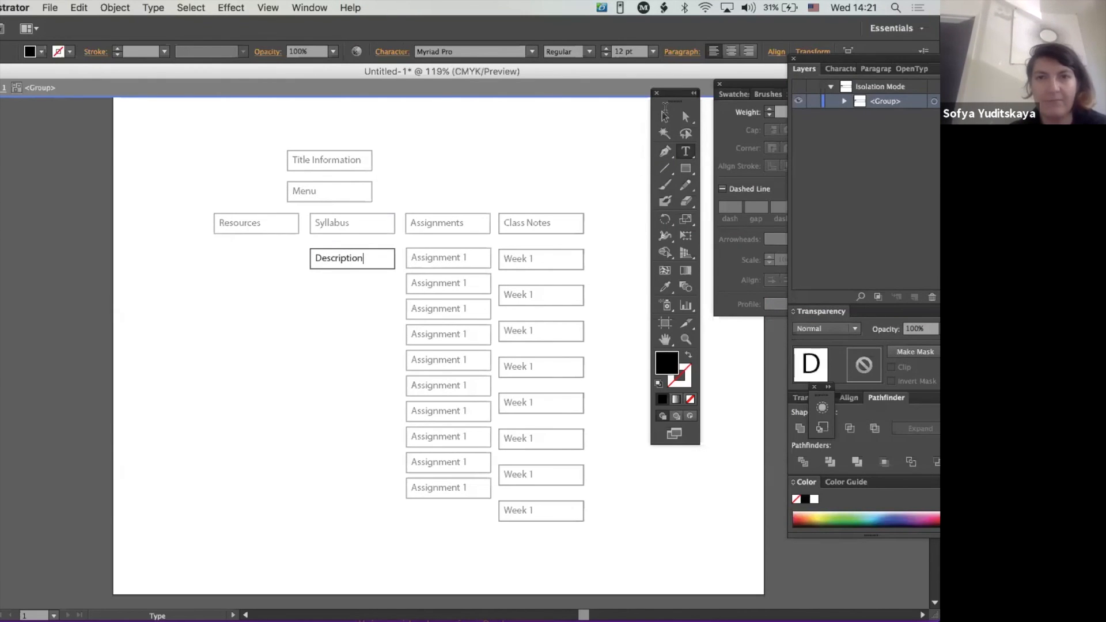
pyautogui.press('Escape')
pyautogui.click(496, 123)
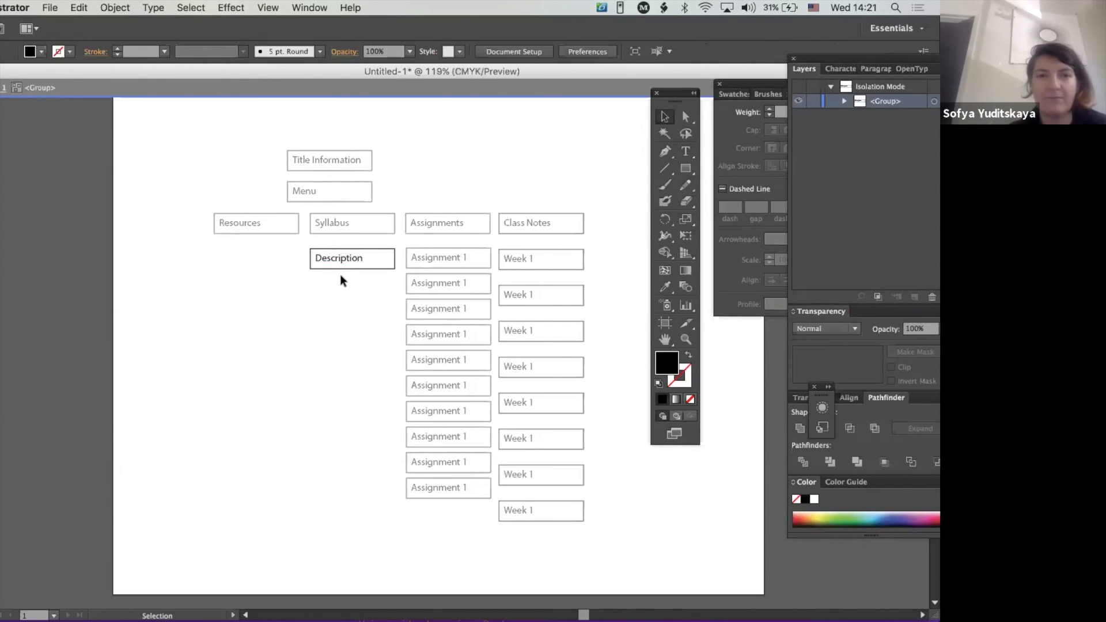
pyautogui.doubleClick(337, 292)
# - Duplicate the "Description" box directly below itself and change the copy's text to "Lecture Topics"
pyautogui.moveTo(352, 279); pyautogui.dragTo(326, 254)
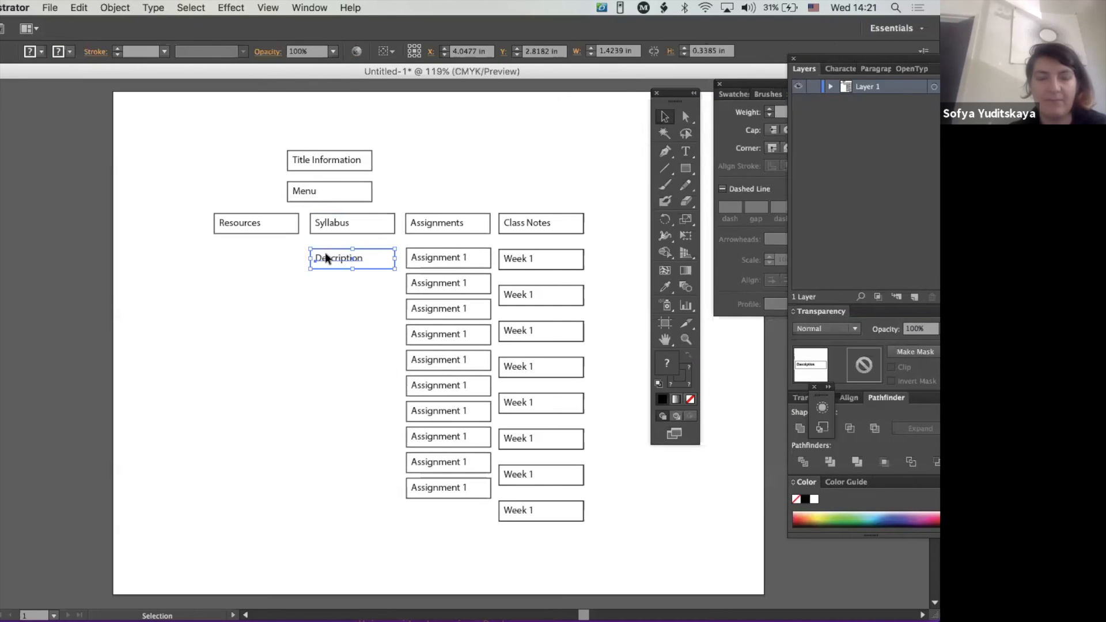
pyautogui.press('super+d')
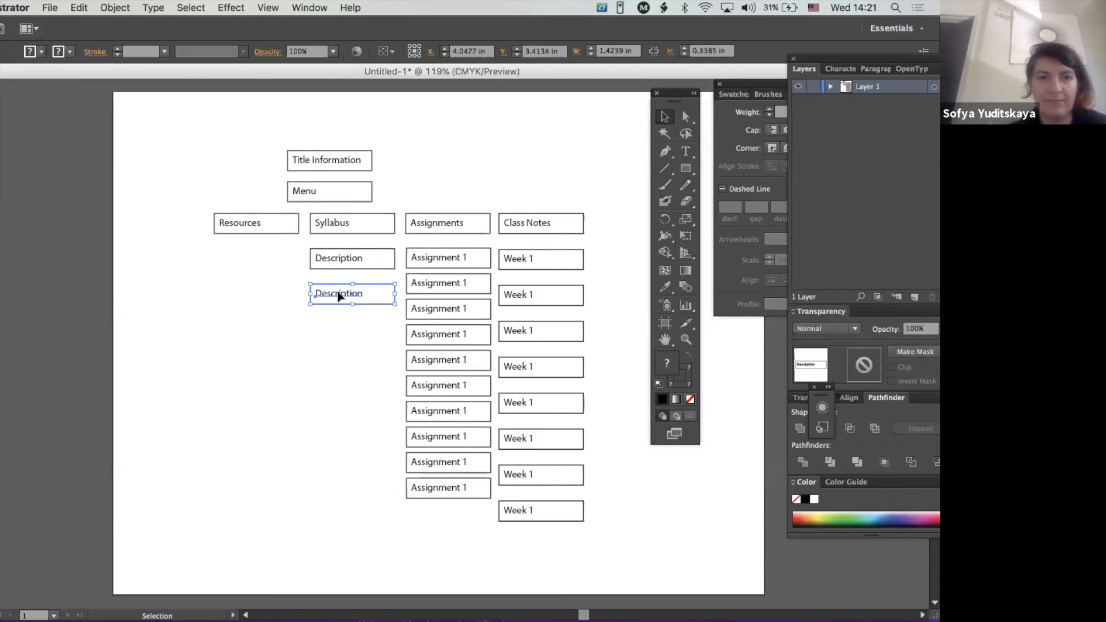
pyautogui.doubleClick(338, 299)
pyautogui.doubleClick(347, 293)
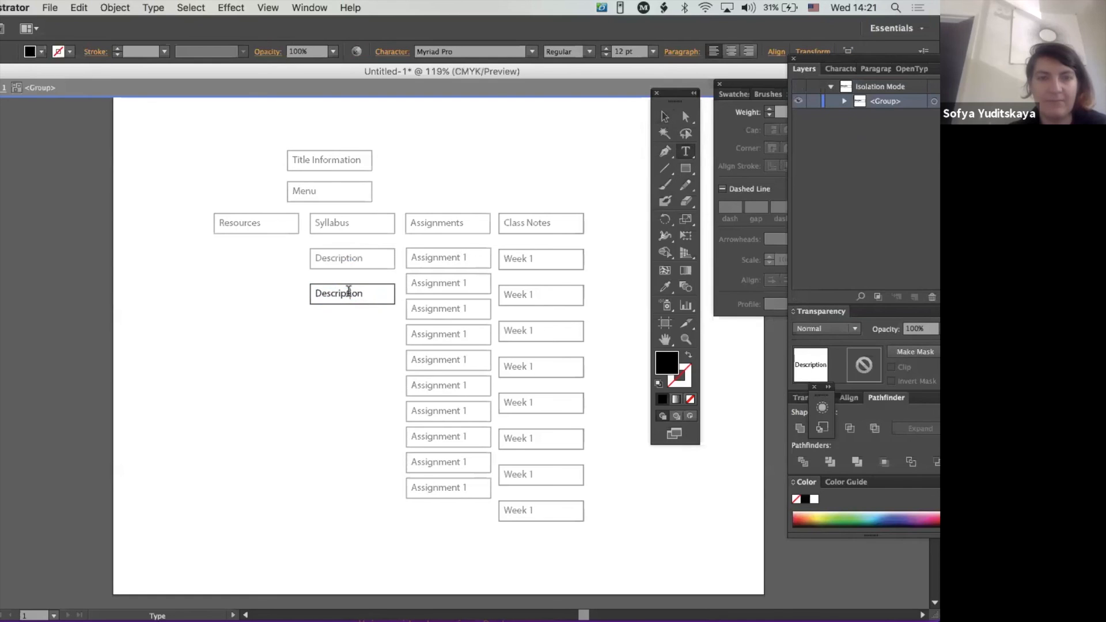
pyautogui.write('Lecture')
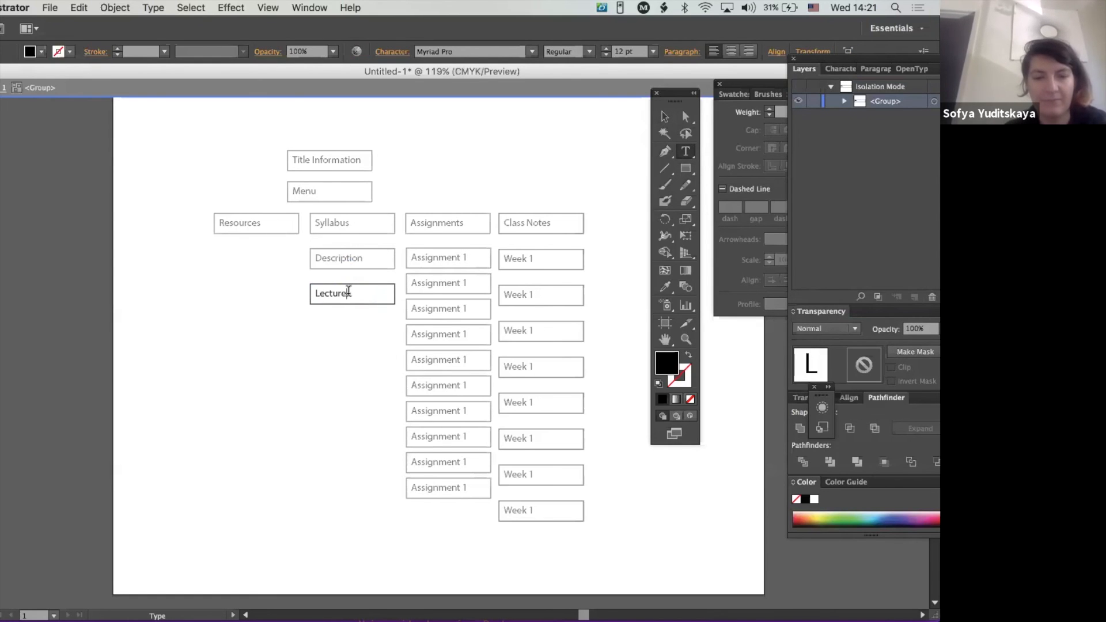
pyautogui.write(' Topics')
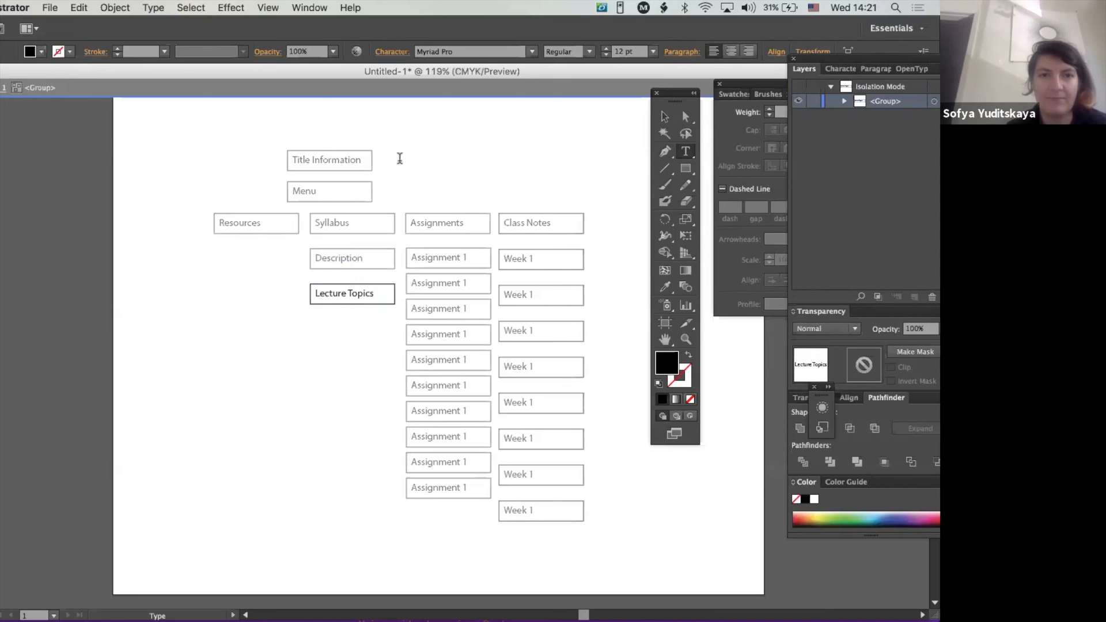
# - Switch to Firefox to examine the Syllabus section's textbook, account, software and technology center information, and return to Illustrator
pyautogui.press('super+Tab')
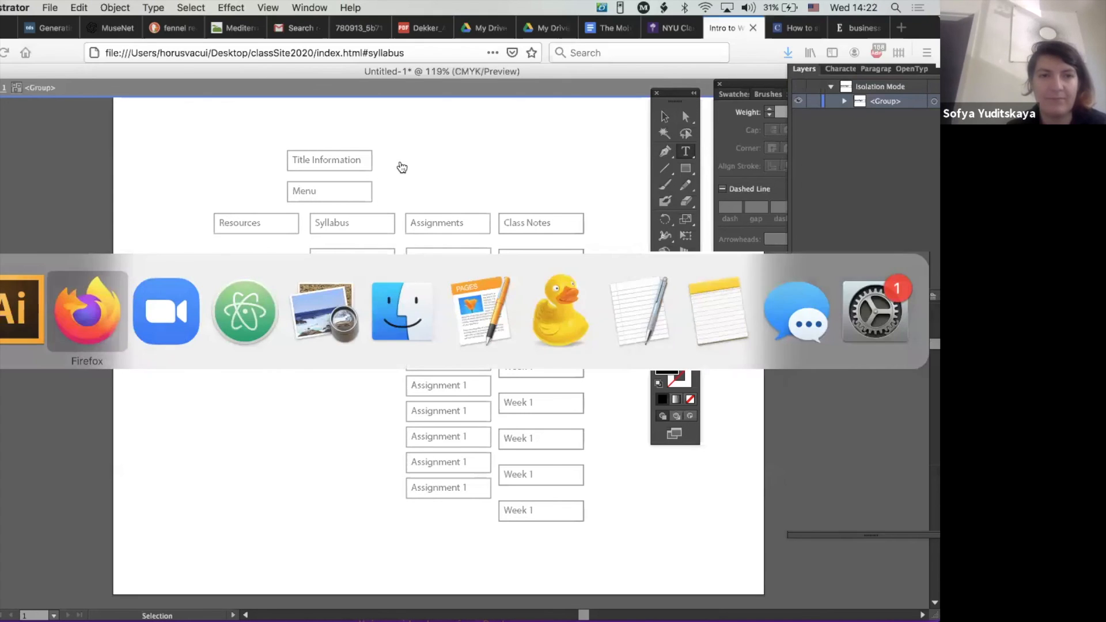
pyautogui.scroll(-6, 458, 470)
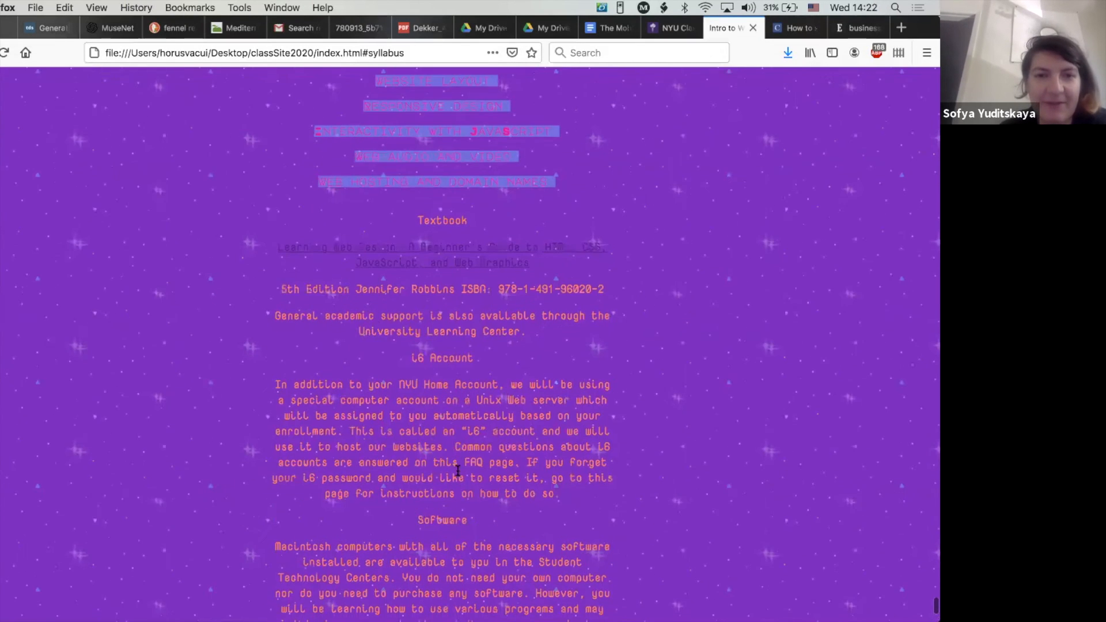
pyautogui.scroll(-3, 458, 471)
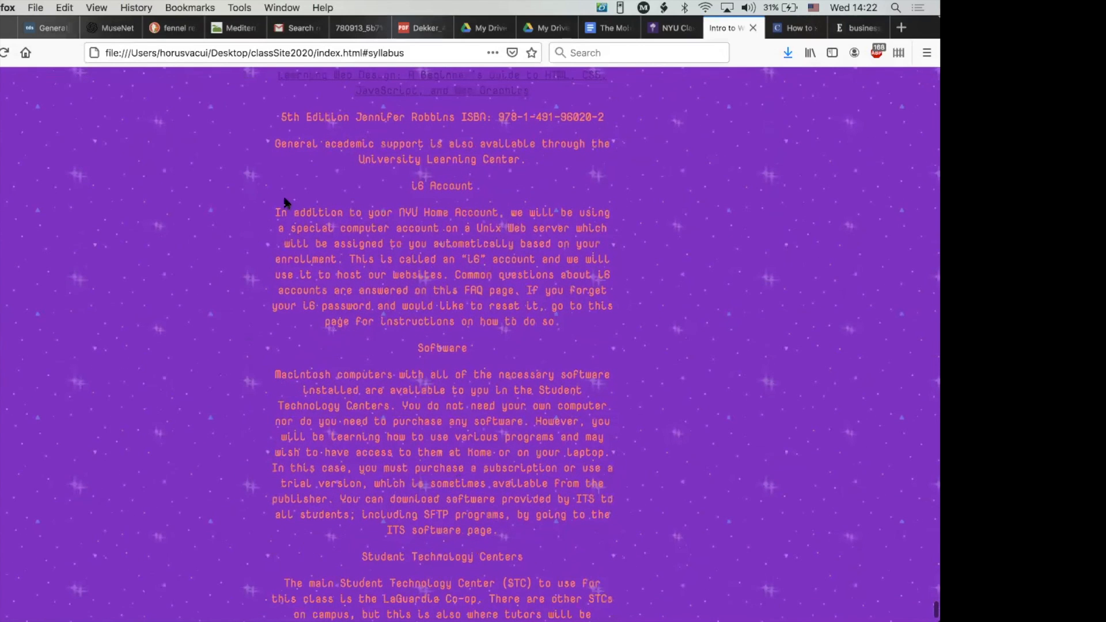
pyautogui.moveTo(283, 217); pyautogui.dragTo(513, 609)
pyautogui.scroll(-3, 362, 490)
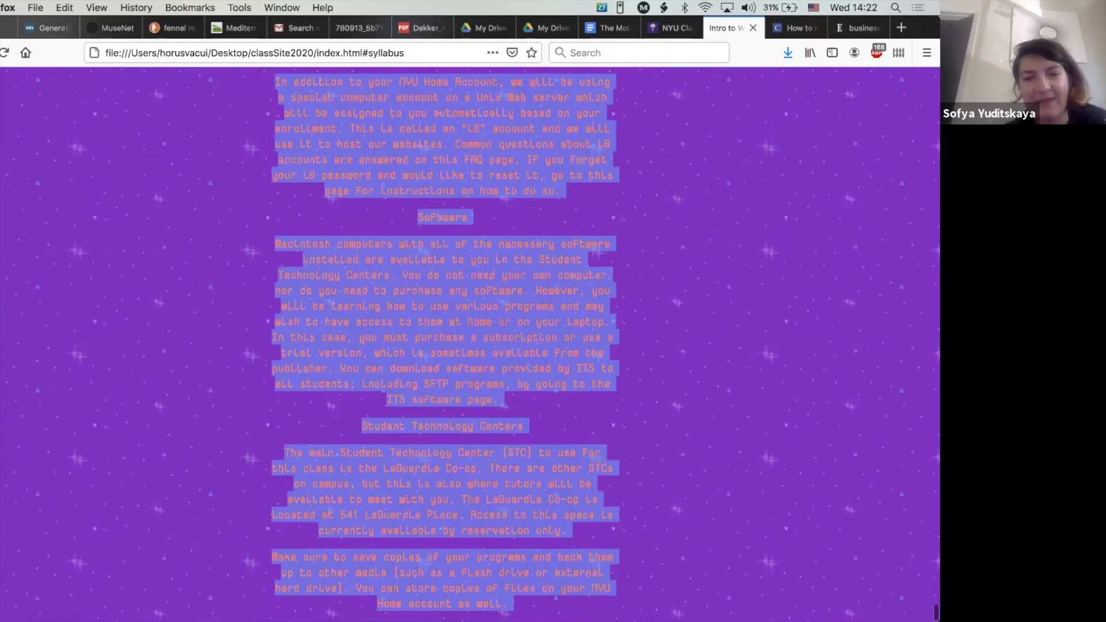
pyautogui.scroll(2, 501, 415)
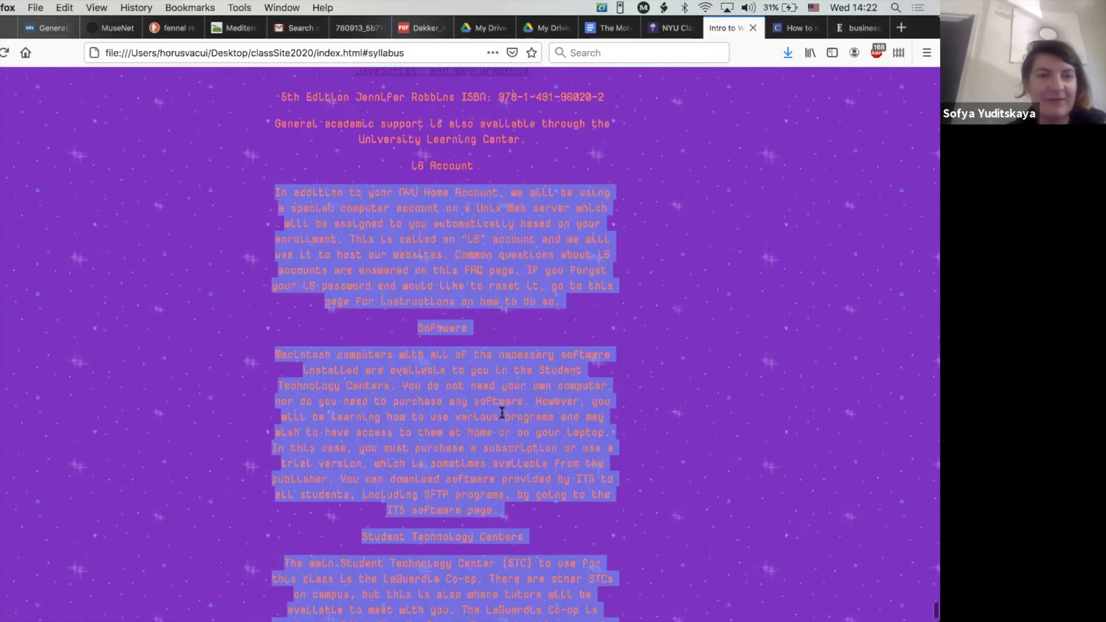
pyautogui.scroll(-2, 502, 415)
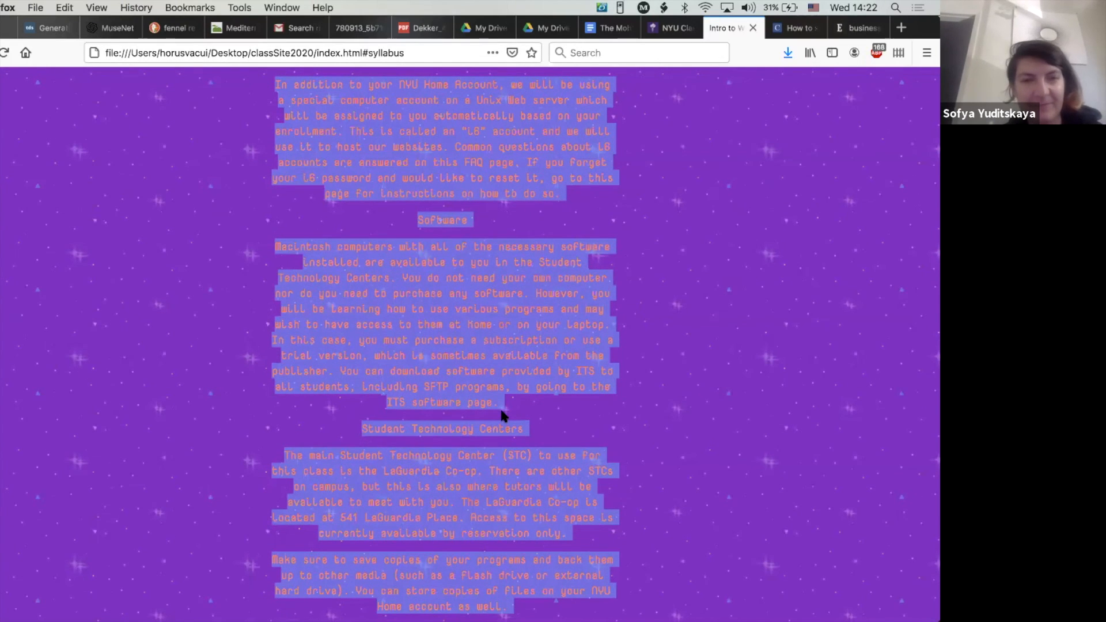
pyautogui.press('super+Tab')
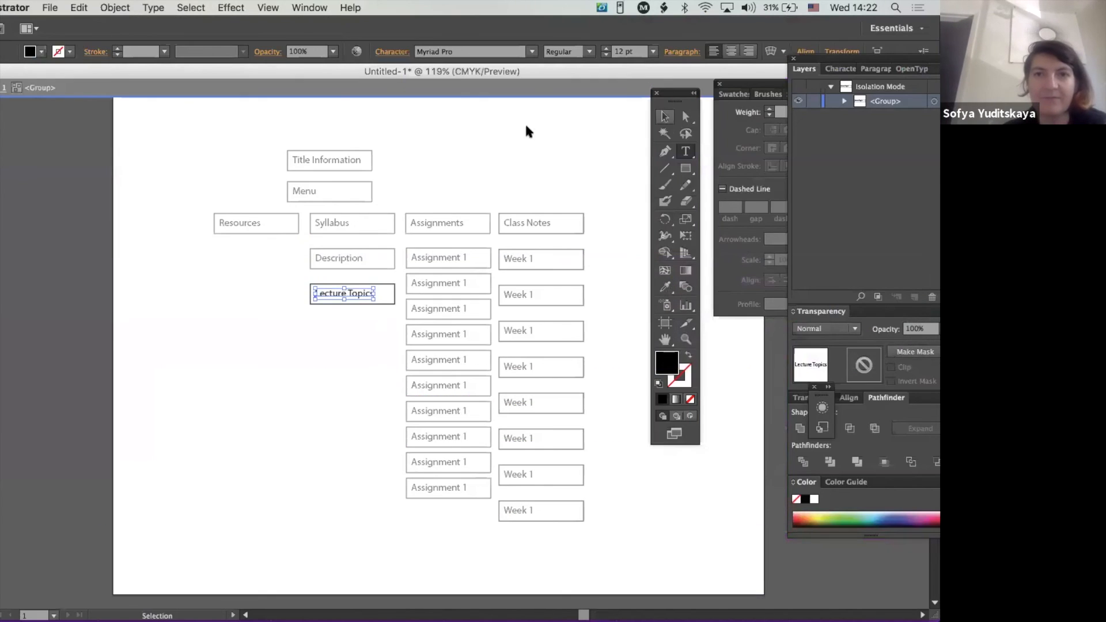
# - Duplicate the "Lecture Topics" box directly below itself and change the copy's text to "Tutor Info"
pyautogui.press('Escape')
pyautogui.doubleClick(332, 322)
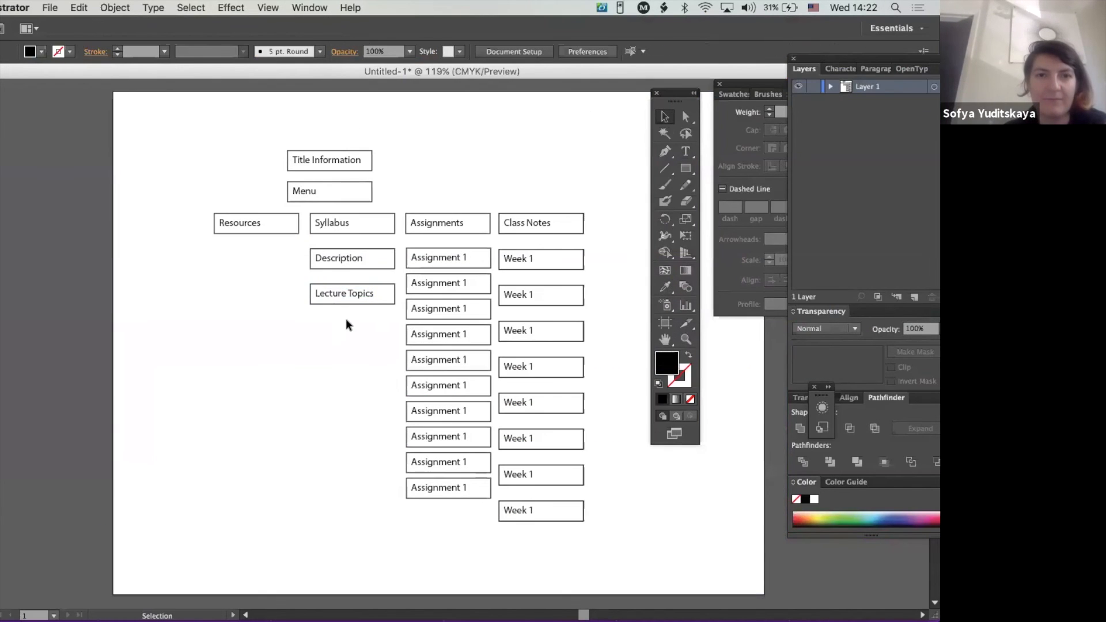
pyautogui.moveTo(347, 321); pyautogui.dragTo(322, 290)
pyautogui.press('super+d')
pyautogui.doubleClick(332, 330)
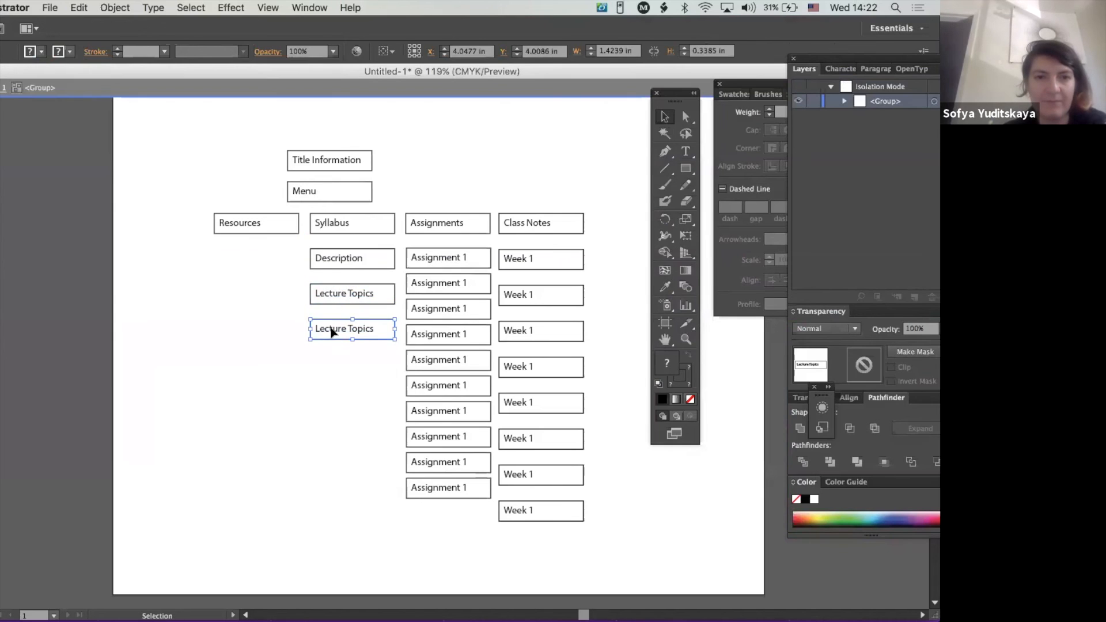
pyautogui.doubleClick(333, 330)
pyautogui.moveTo(367, 326); pyautogui.dragTo(299, 327)
pyautogui.write('Tutor Info')
pyautogui.click(664, 114)
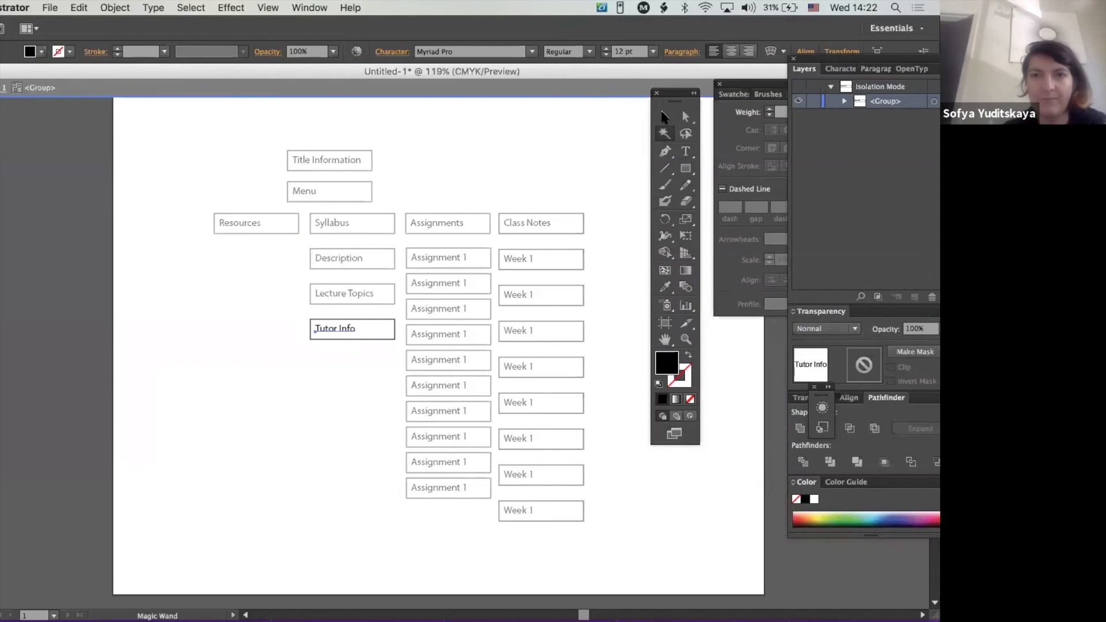
pyautogui.doubleClick(504, 159)
# - Duplicate the "Tutor Info" box just below itself and change the upper box's text to "Text Book"
pyautogui.moveTo(346, 380); pyautogui.dragTo(329, 352)
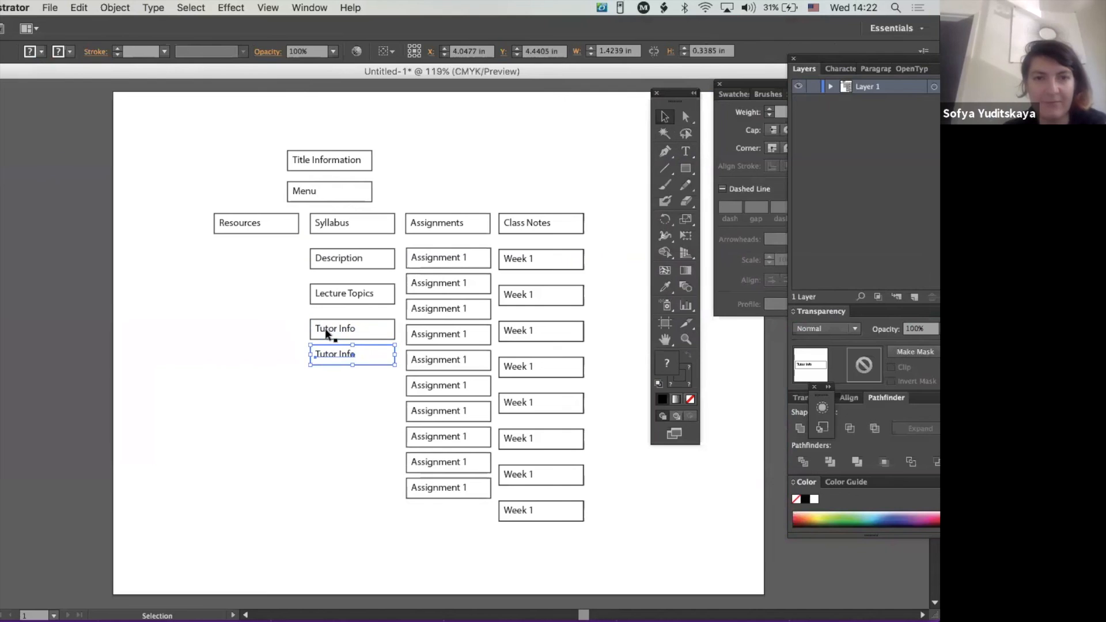
pyautogui.doubleClick(326, 330)
pyautogui.tripleClick(331, 330)
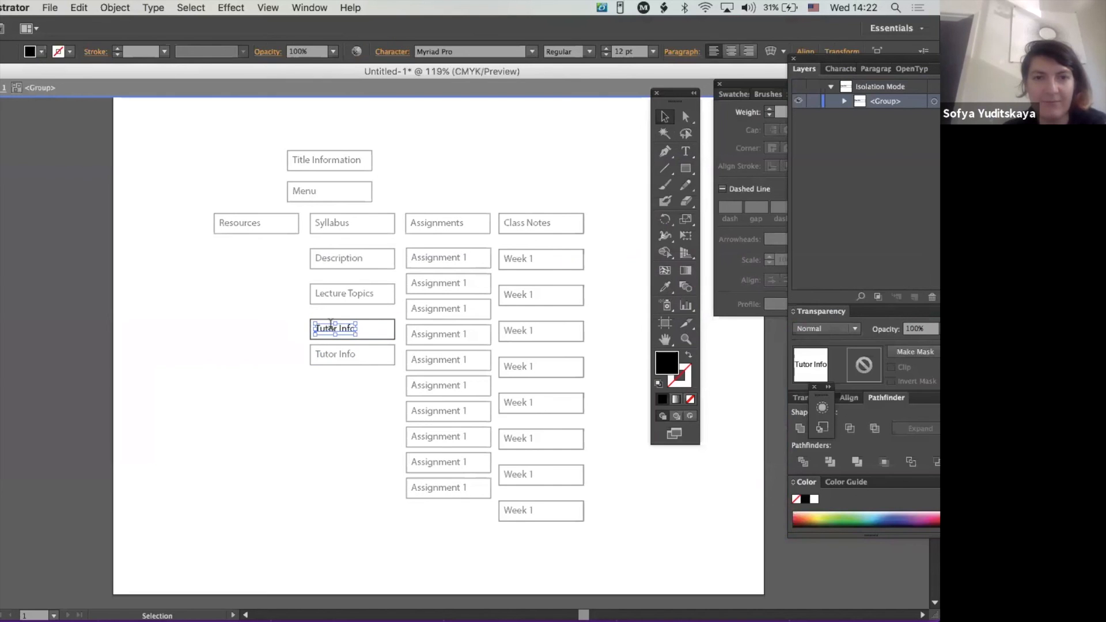
pyautogui.write('Text Book')
pyautogui.click(667, 117)
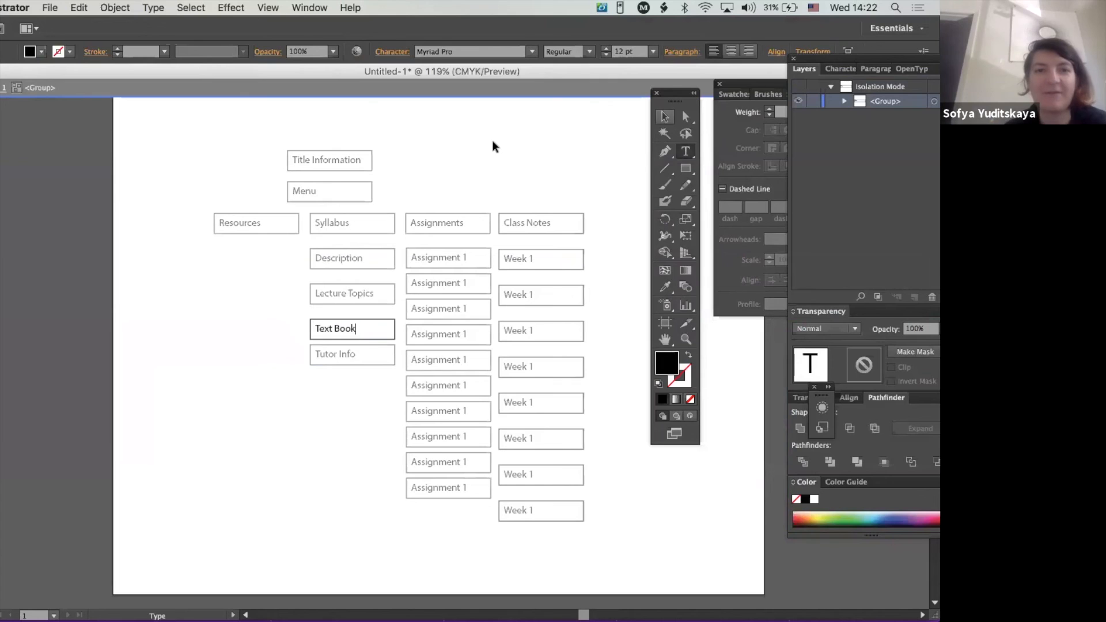
pyautogui.click(493, 146)
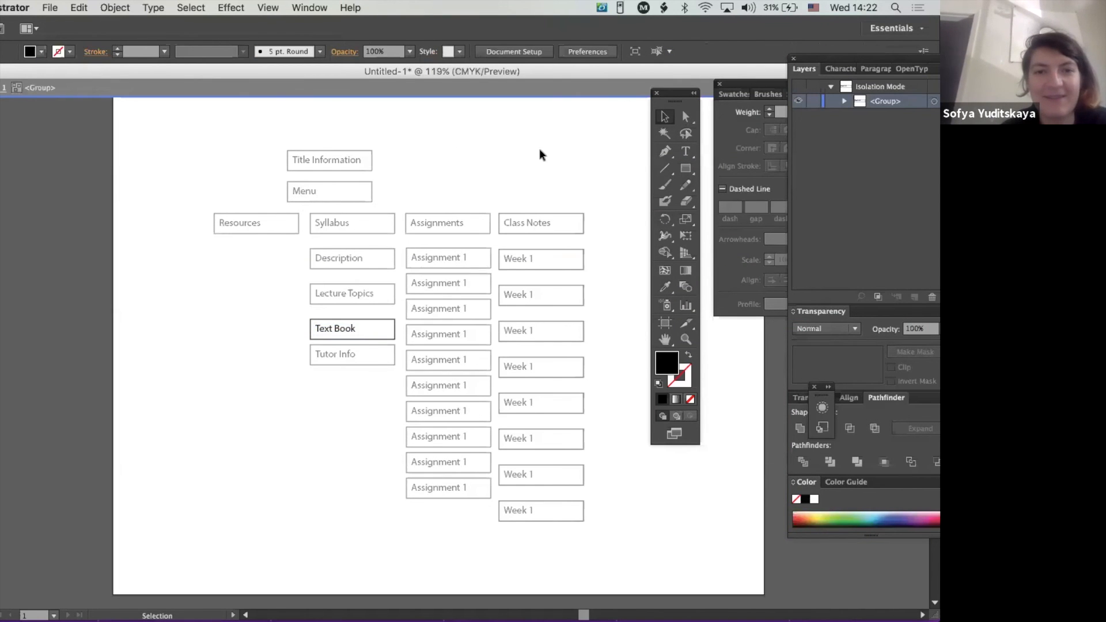
pyautogui.doubleClick(500, 152)
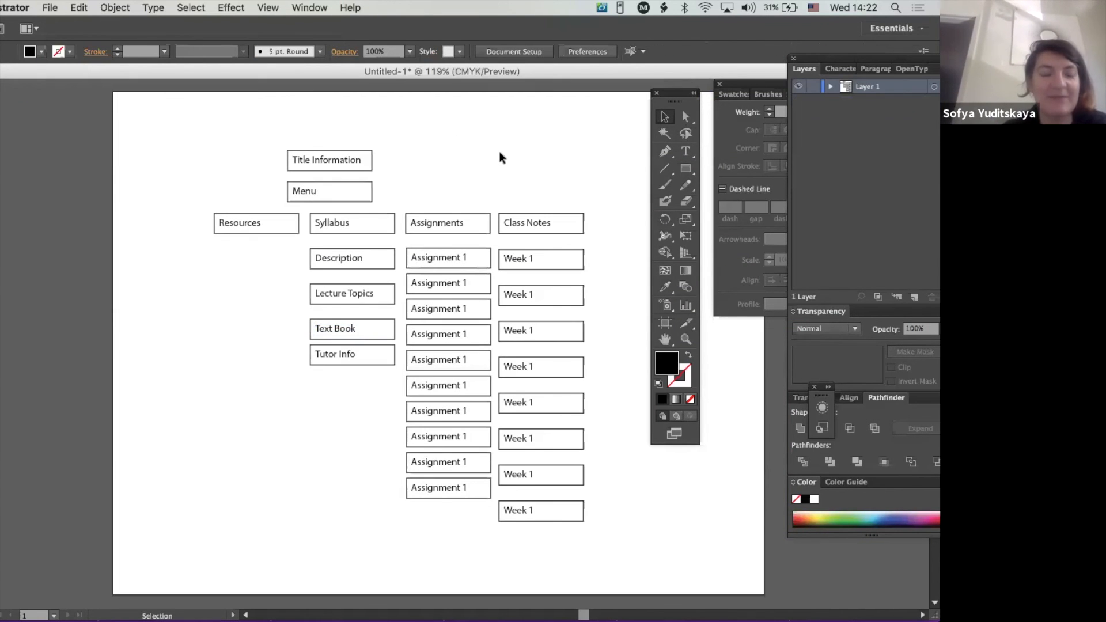
# - Switch to Firefox and examine the class site's Resources section, from office hours and tutoring to IT support and undergraduate programs
pyautogui.press('super+Tab')
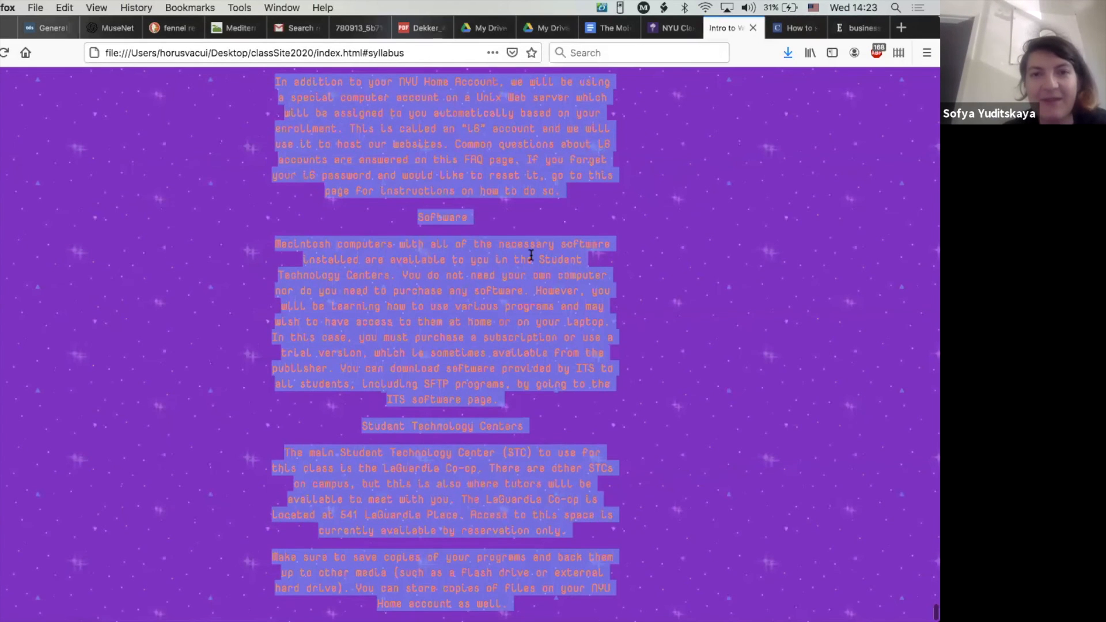
pyautogui.scroll(5, 532, 256)
pyautogui.scroll(15, 533, 256)
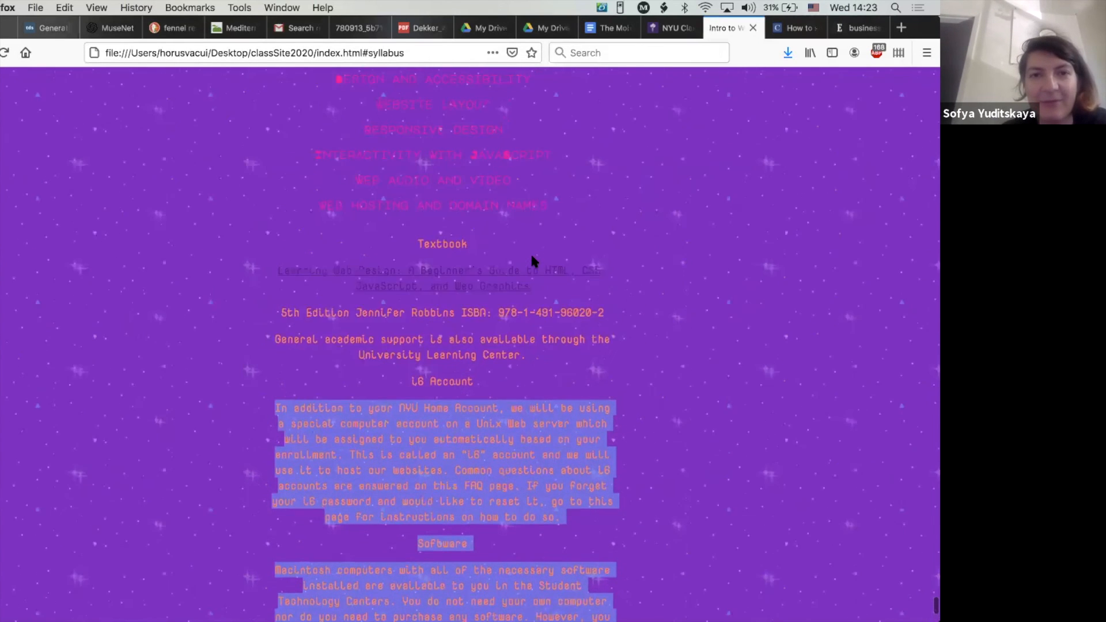
pyautogui.scroll(12, 531, 251)
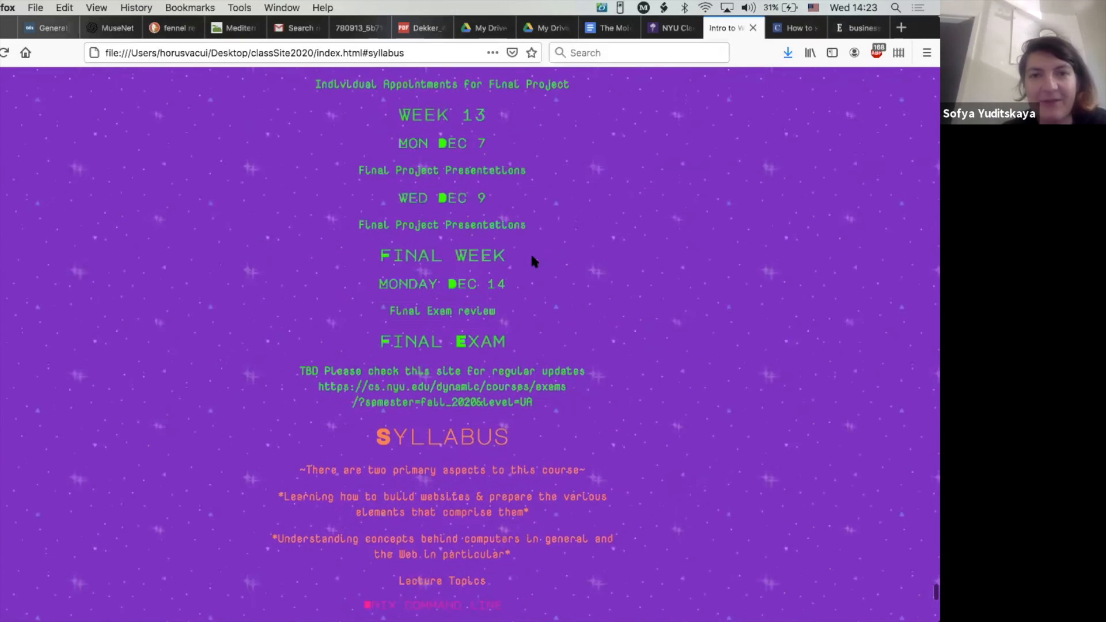
pyautogui.scroll(20, 530, 278)
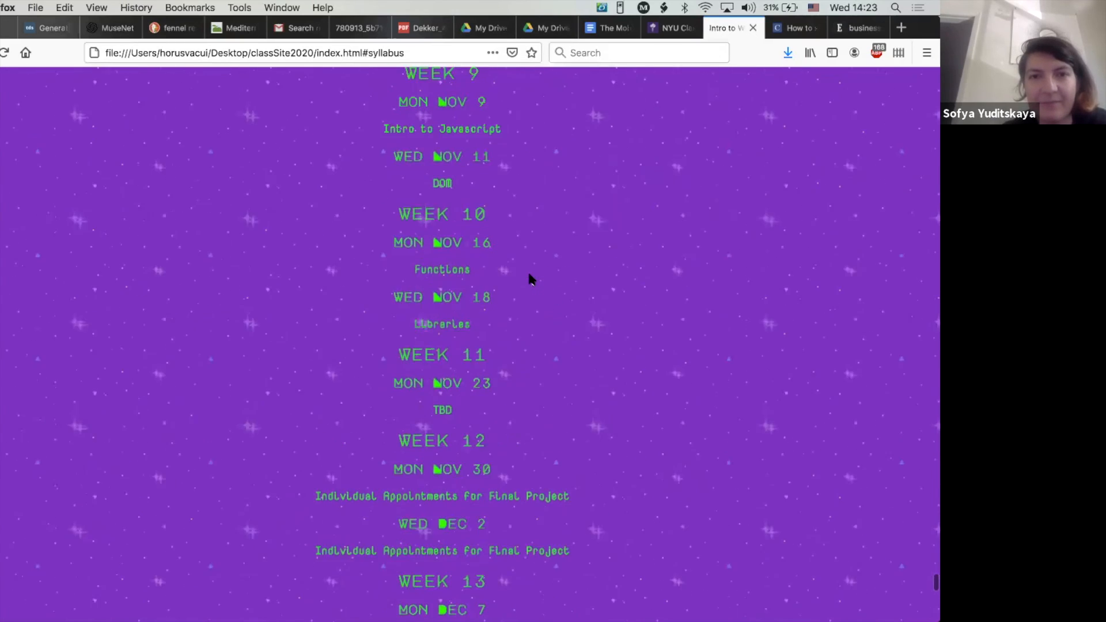
pyautogui.scroll(20, 531, 277)
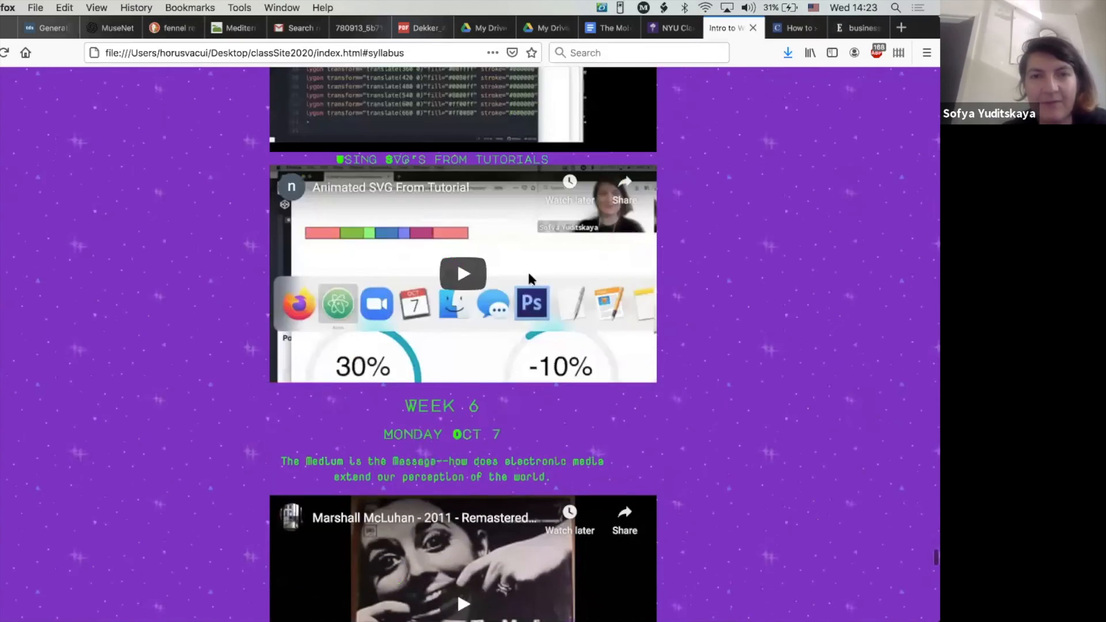
pyautogui.scroll(12, 528, 283)
pyautogui.press('super+r')
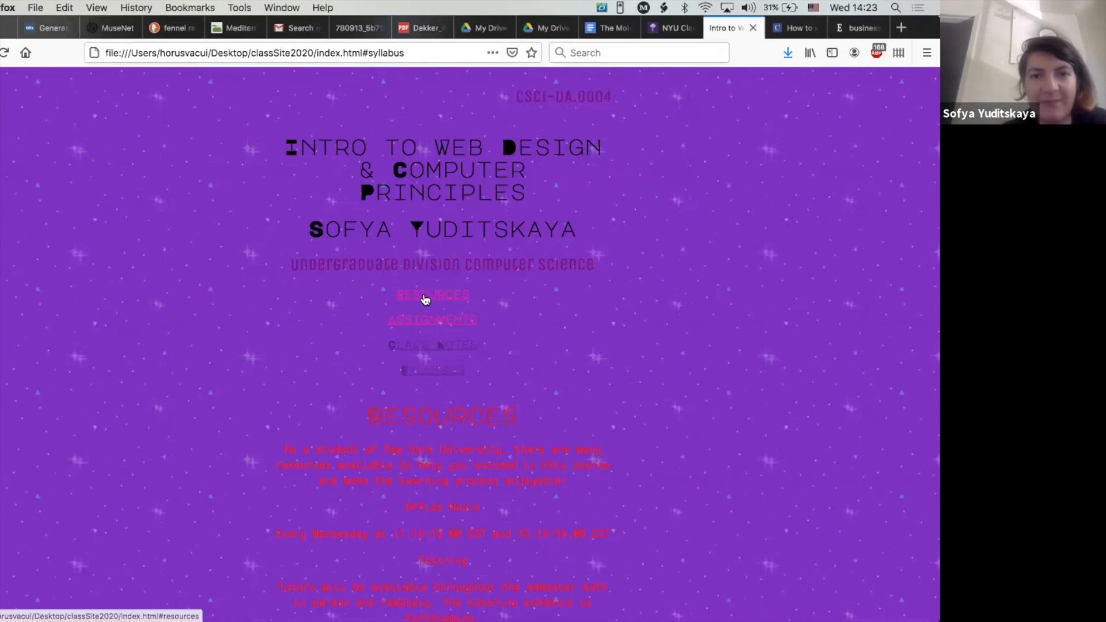
pyautogui.click(428, 298)
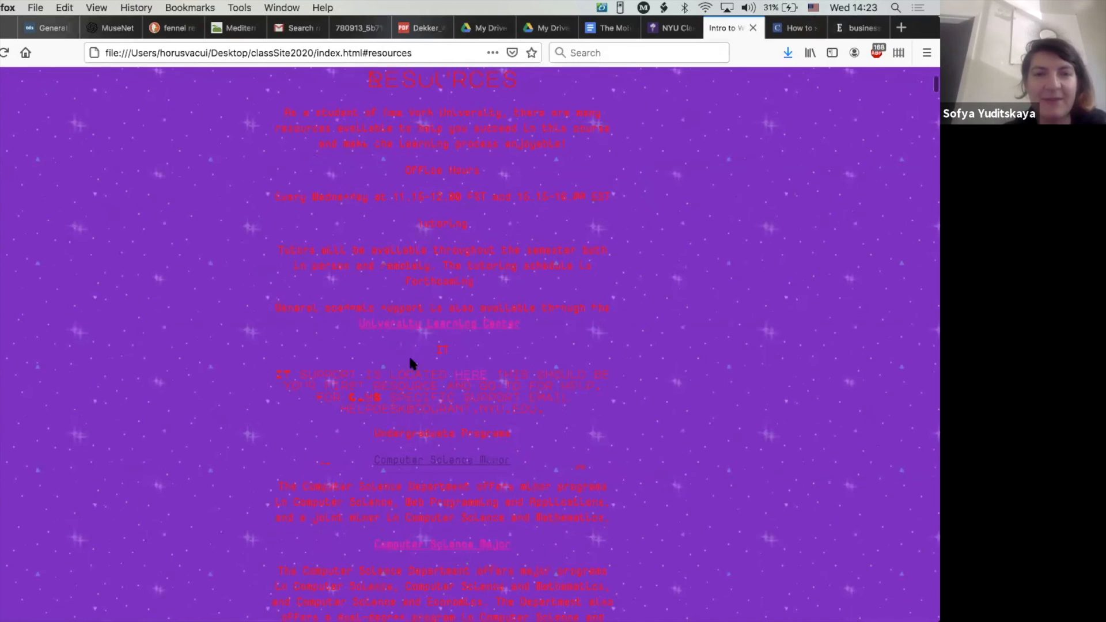
pyautogui.moveTo(282, 113); pyautogui.dragTo(580, 464)
pyautogui.scroll(-5, 580, 468)
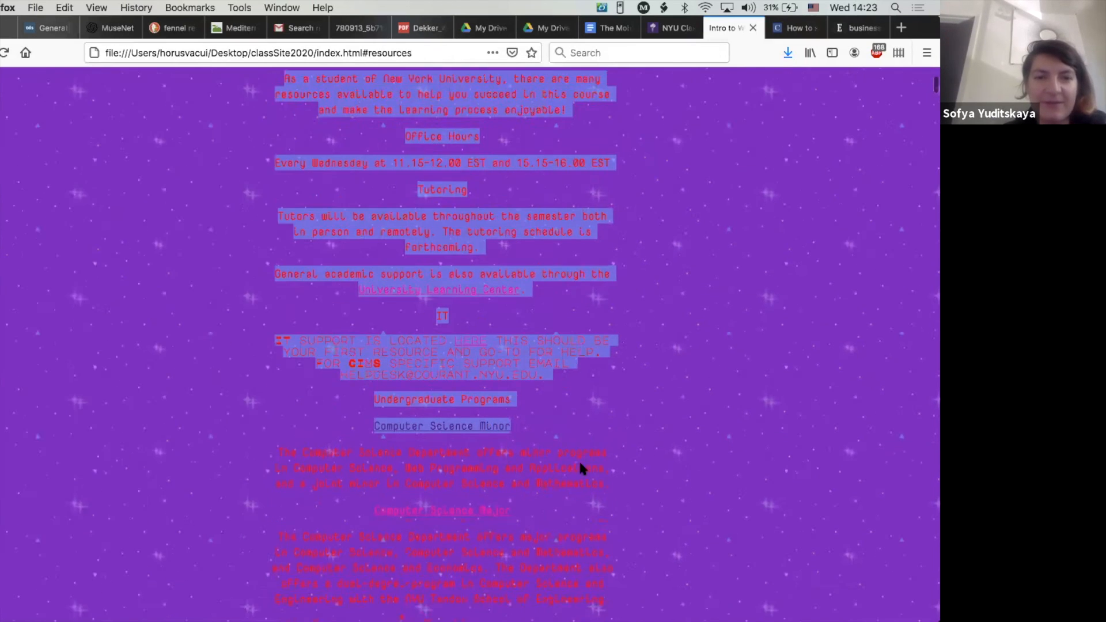
pyautogui.moveTo(588, 496); pyautogui.dragTo(238, 347)
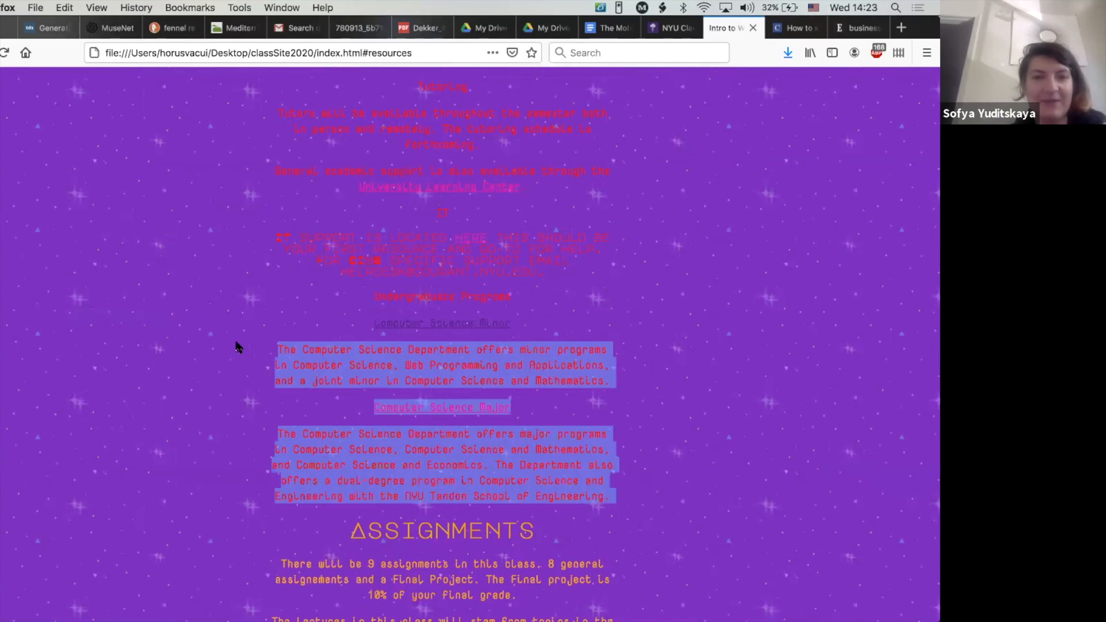
# - Compare the site map in Illustrator with the class site's opening menu and Assignments section in Firefox, and return to Illustrator
pyautogui.press('super+Tab')
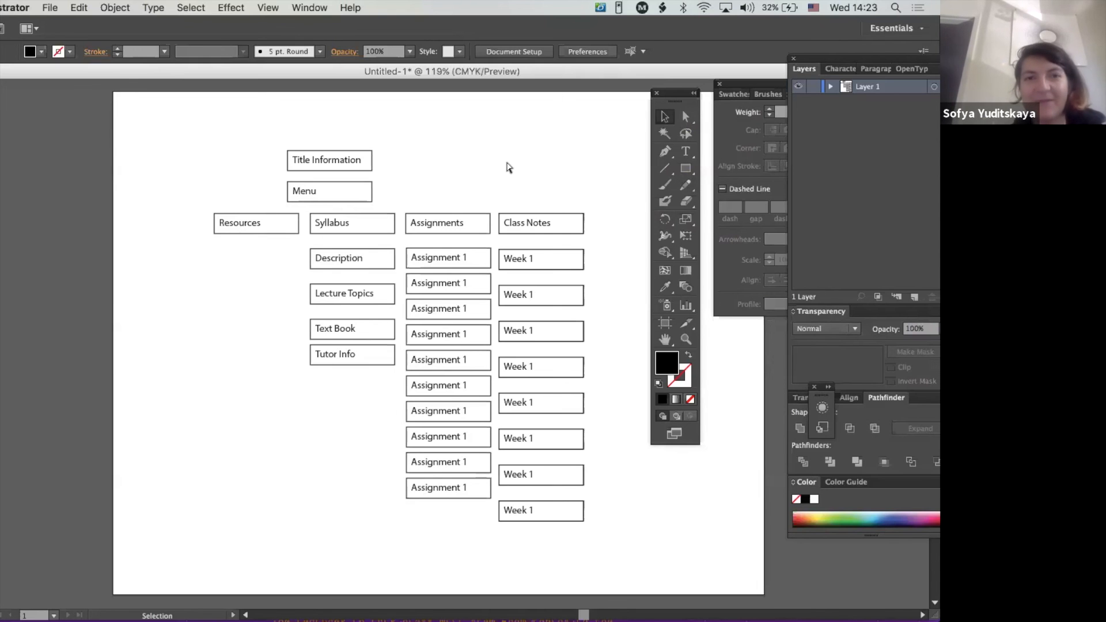
pyautogui.press('super+Tab')
pyautogui.scroll(15, 516, 196)
pyautogui.scroll(-12, 518, 200)
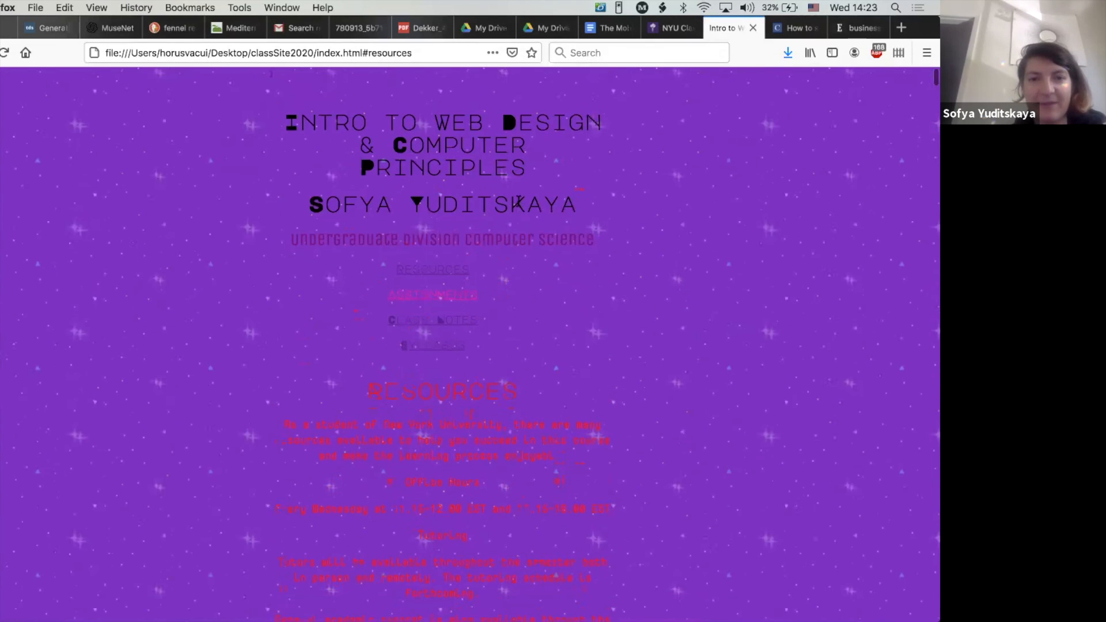
pyautogui.scroll(-20, 518, 201)
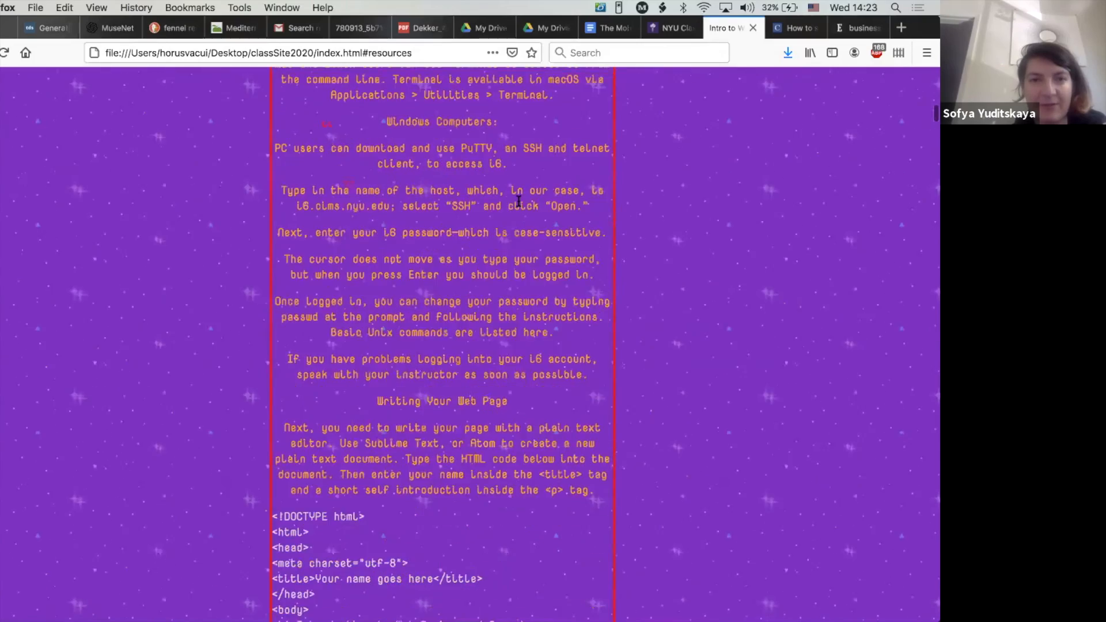
pyautogui.scroll(-20, 519, 201)
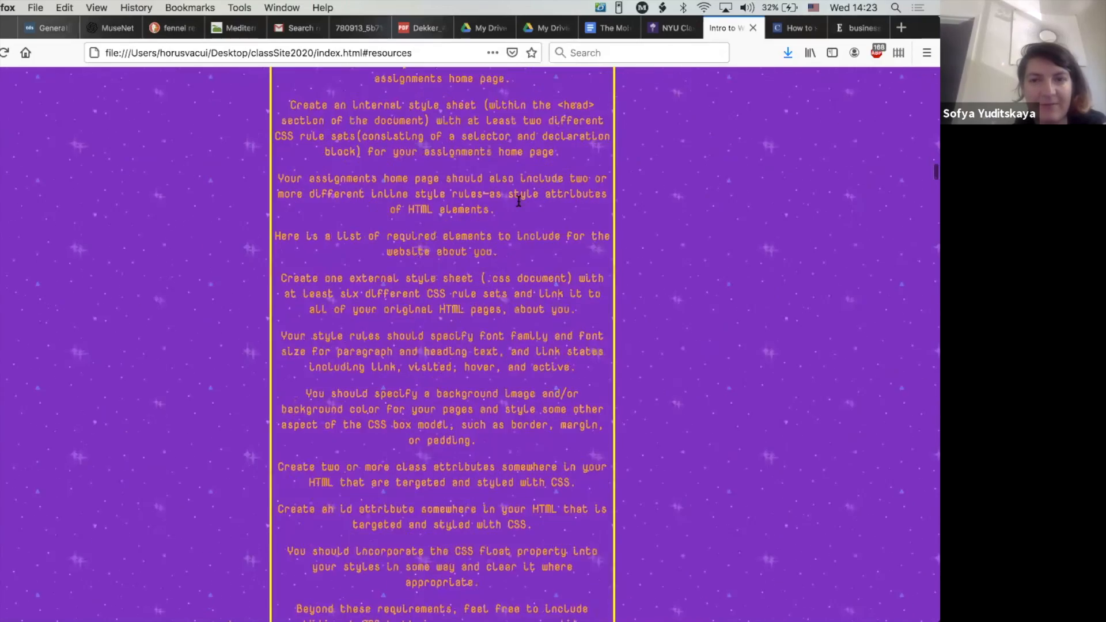
pyautogui.scroll(-15, 518, 201)
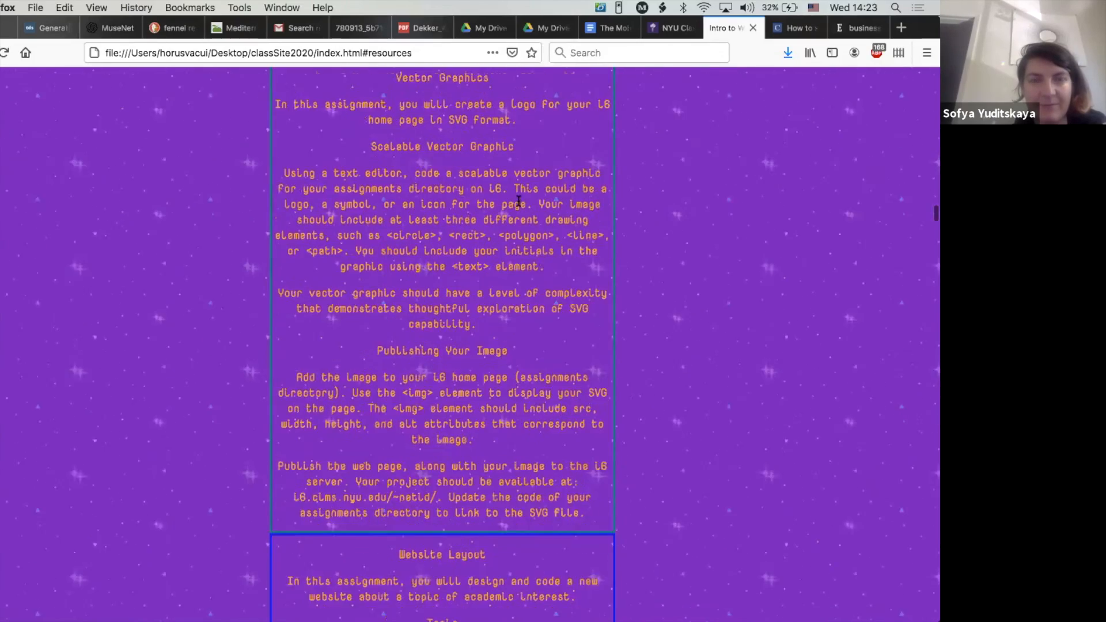
pyautogui.press('super+Tab')
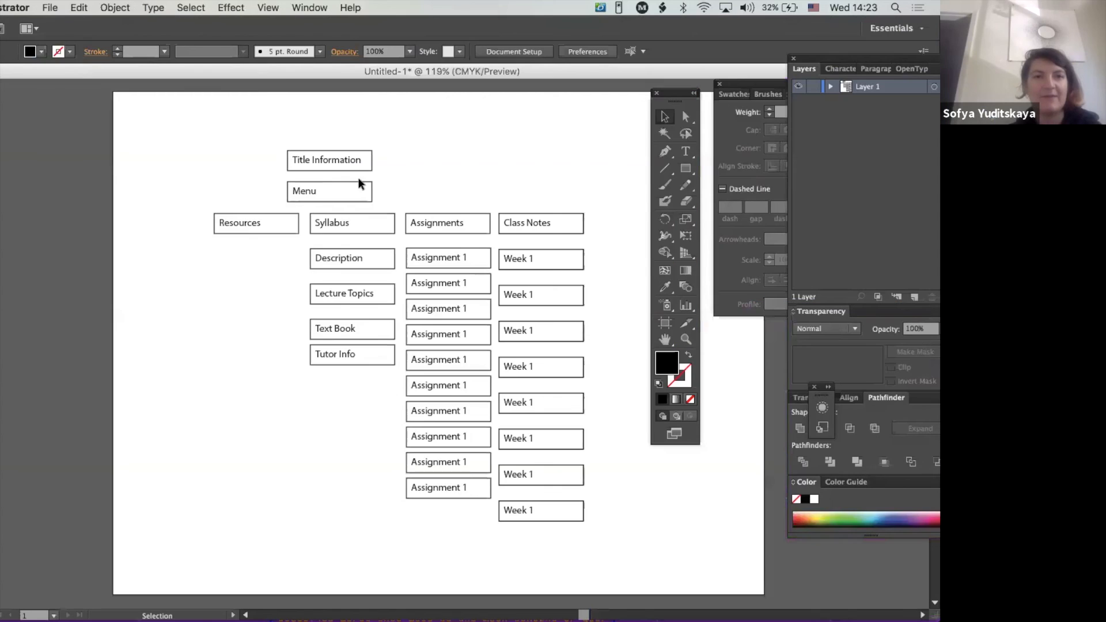